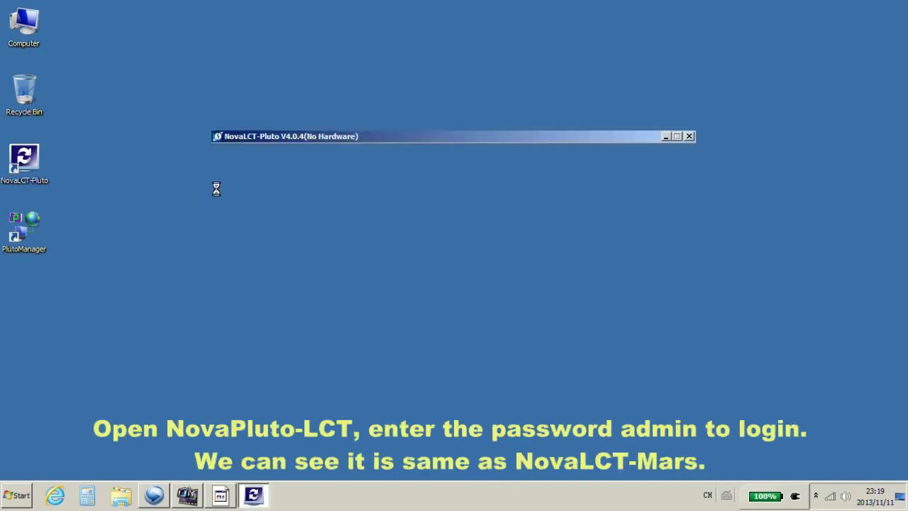
# Step: Log in as advanced administrator, then search all sites, finding 0 Pluto terminals
pyautogui.click(367, 152)
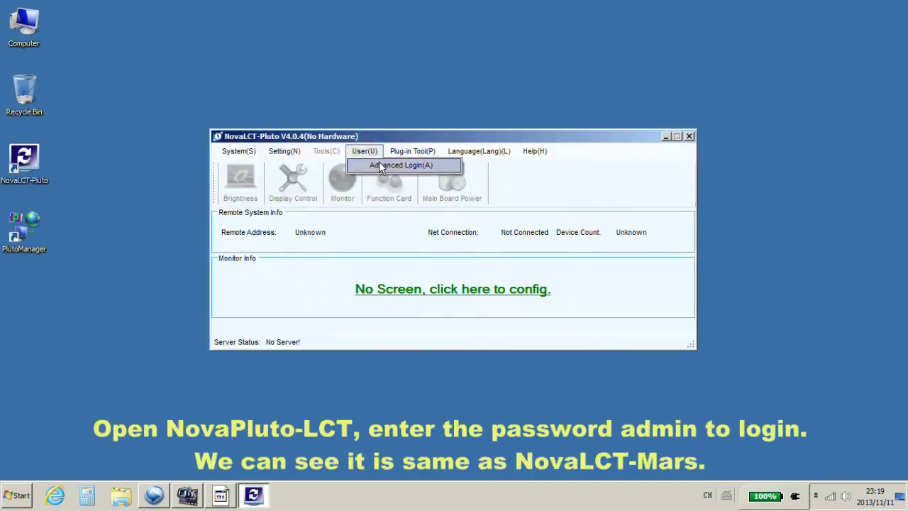
pyautogui.click(421, 169)
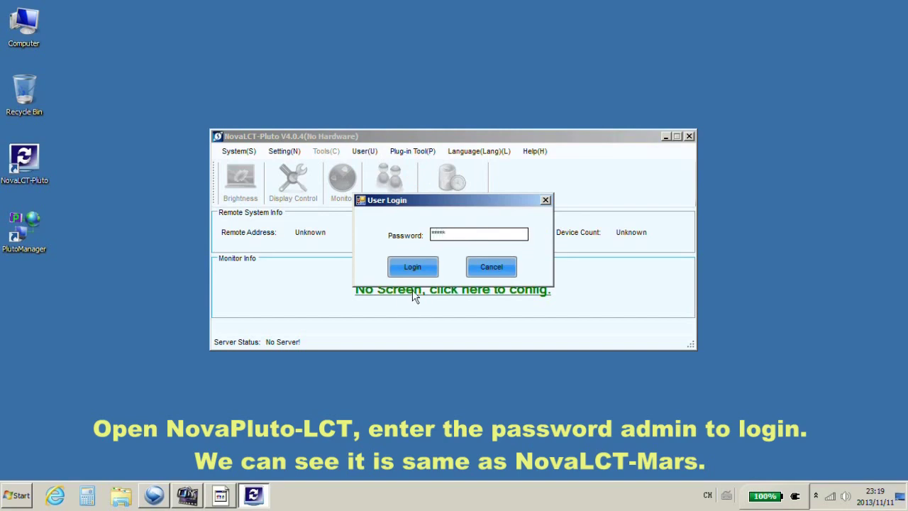
pyautogui.click(407, 265)
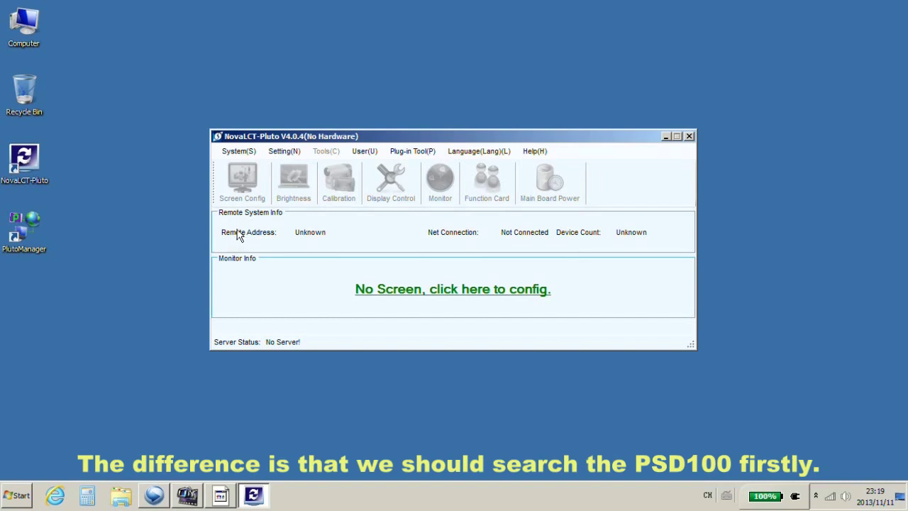
pyautogui.click(237, 151)
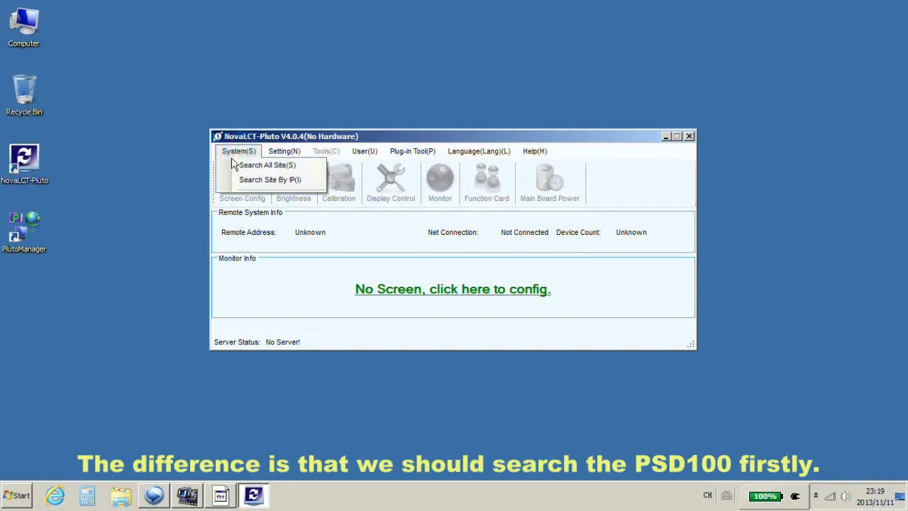
pyautogui.click(225, 167)
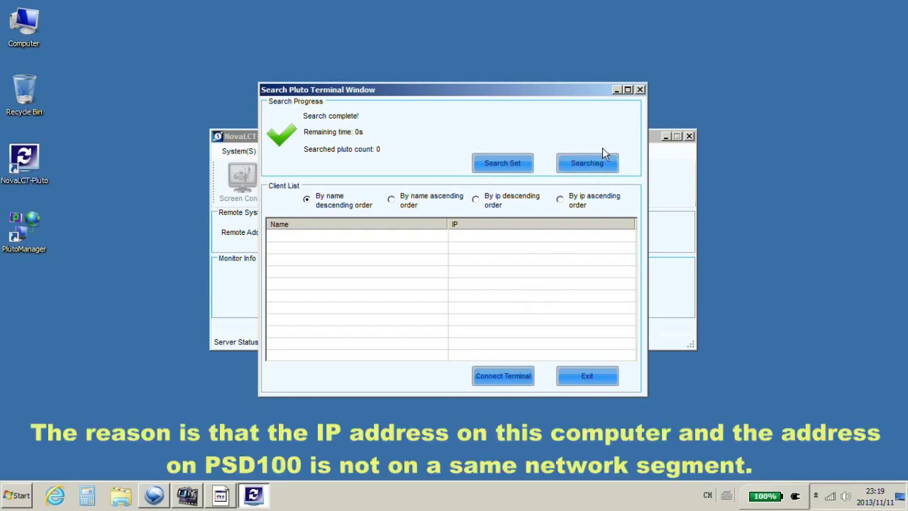
# Step: Inspect the wired local connection's details, showing autoconfigured IPv4 address 169.254.45.20
pyautogui.click(640, 90)
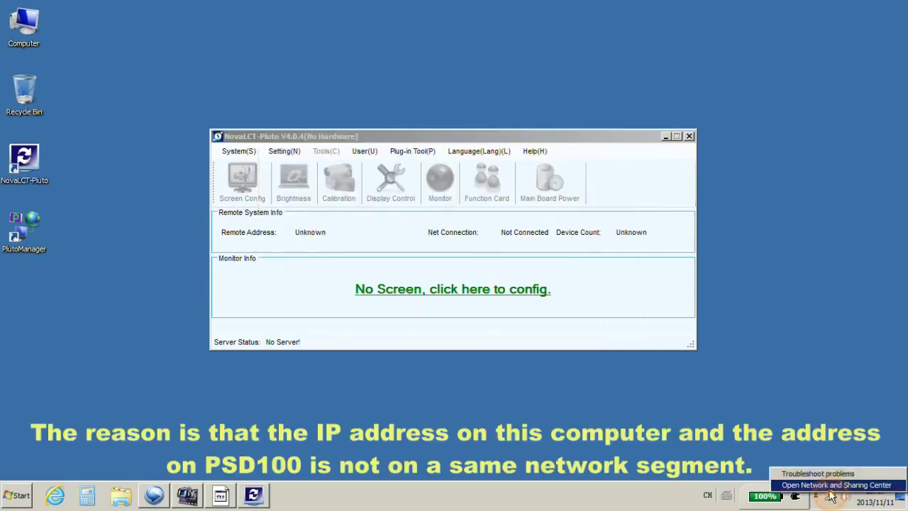
pyautogui.click(831, 495)
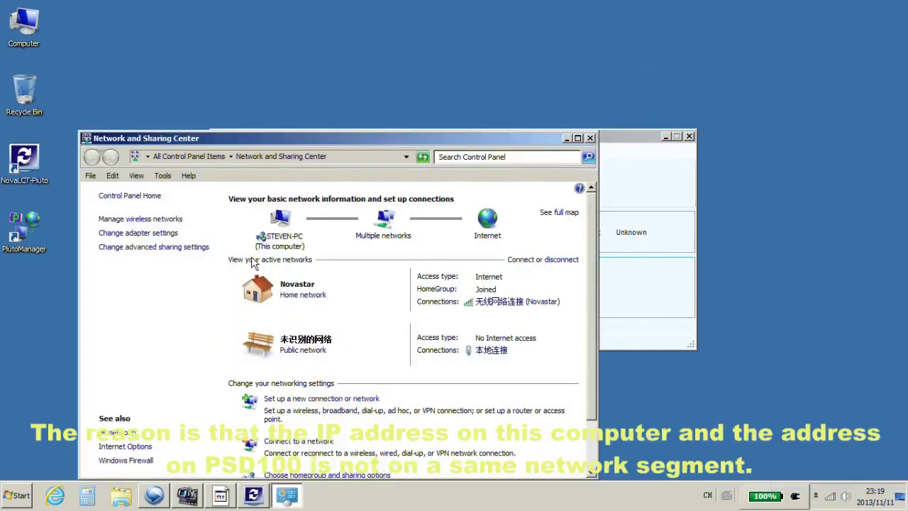
pyautogui.click(178, 234)
pyautogui.rightClick(336, 225)
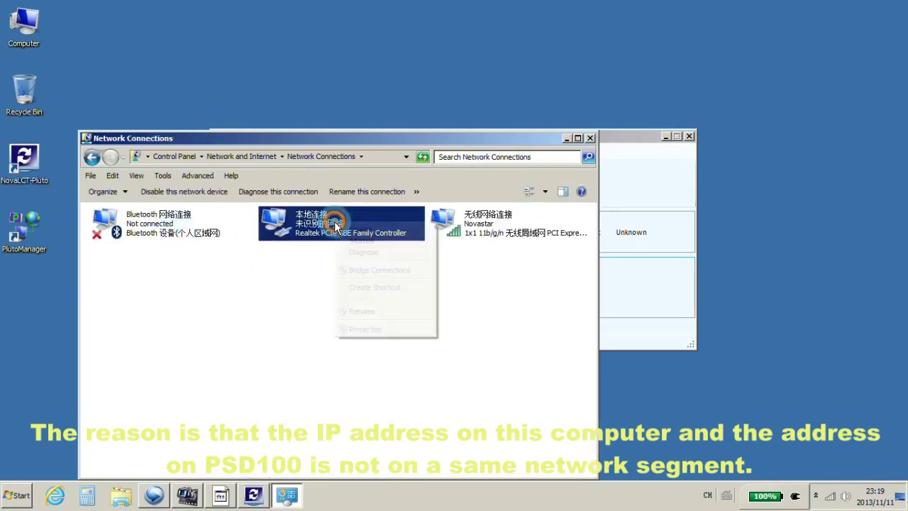
pyautogui.click(361, 242)
pyautogui.click(376, 236)
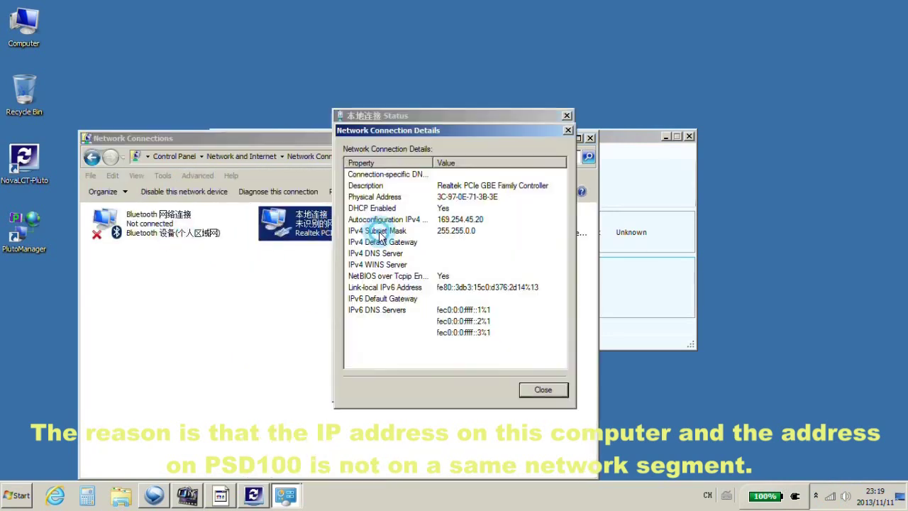
pyautogui.click(468, 220)
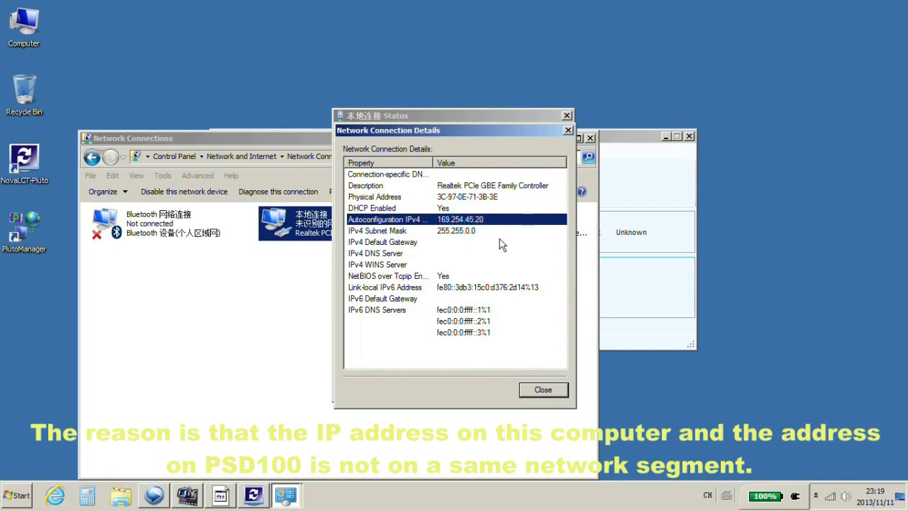
# Step: Run ping 192.168.0.220 from the Run prompt and see it time out
pyautogui.press('super+r')
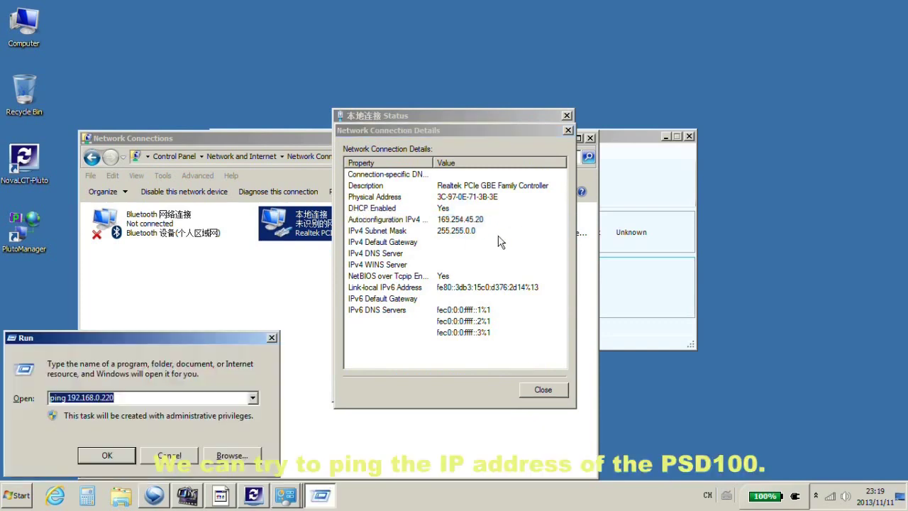
pyautogui.click(161, 396)
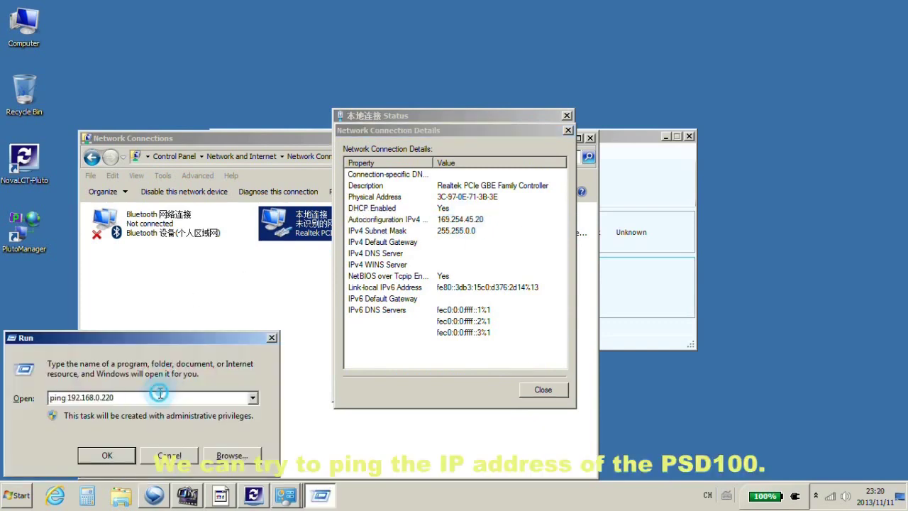
pyautogui.click(121, 454)
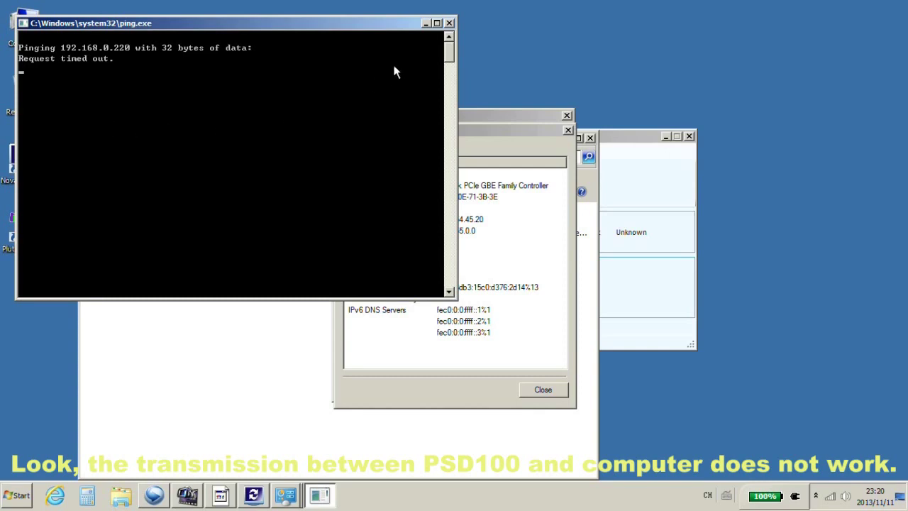
# Step: Close the ping console and the connection details and status windows
pyautogui.click(449, 24)
pyautogui.click(567, 131)
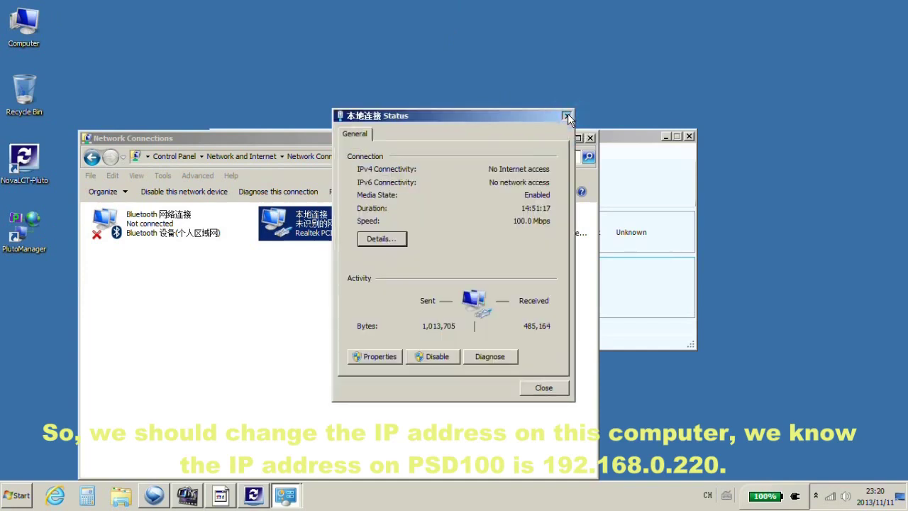
pyautogui.click(568, 116)
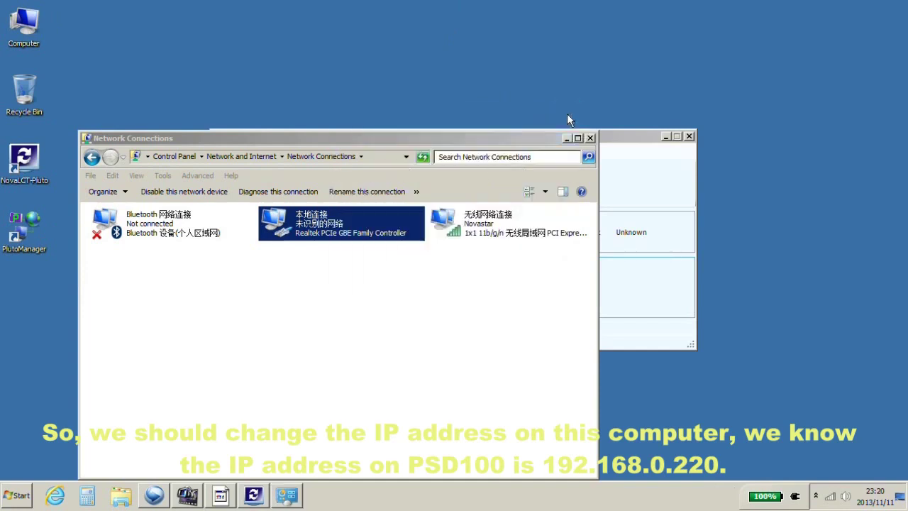
# Step: Give the wired connection static IPv4 192.168.0.1 with subnet mask 255.255.255.0
pyautogui.rightClick(346, 226)
pyautogui.click(383, 330)
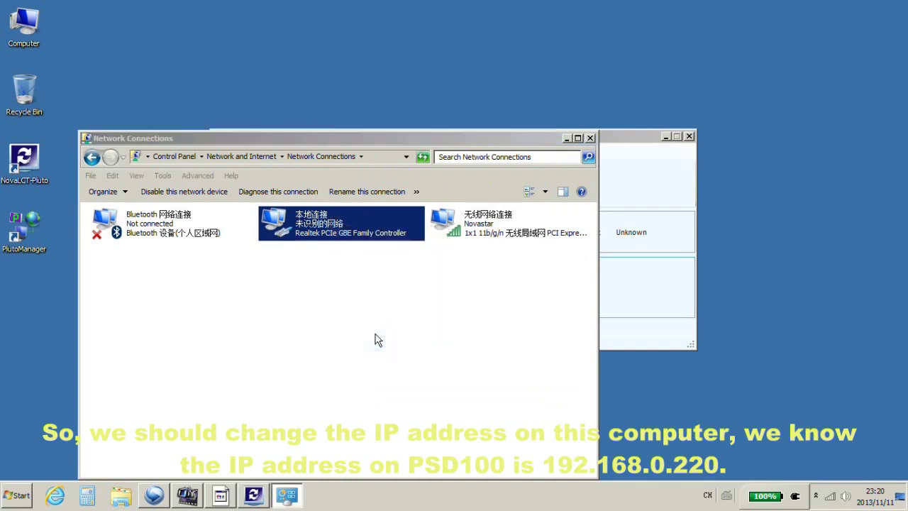
pyautogui.doubleClick(211, 329)
pyautogui.click(143, 281)
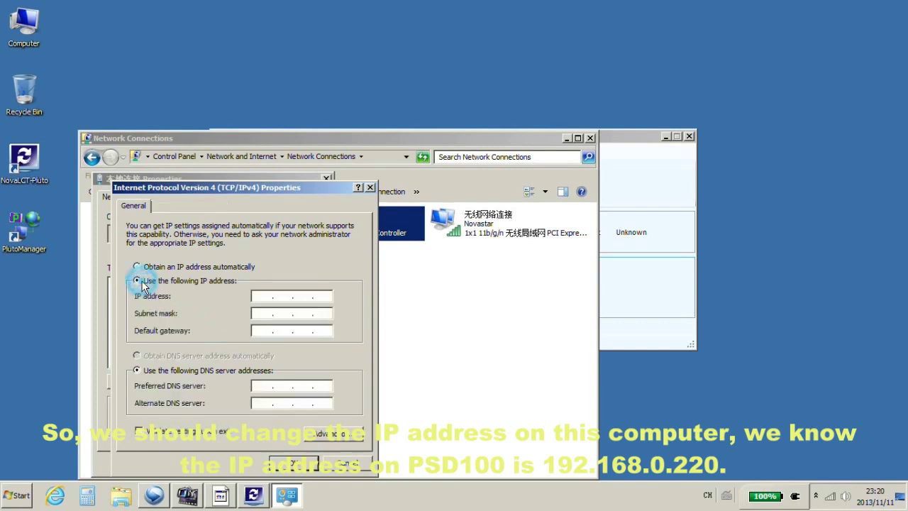
pyautogui.click(263, 297)
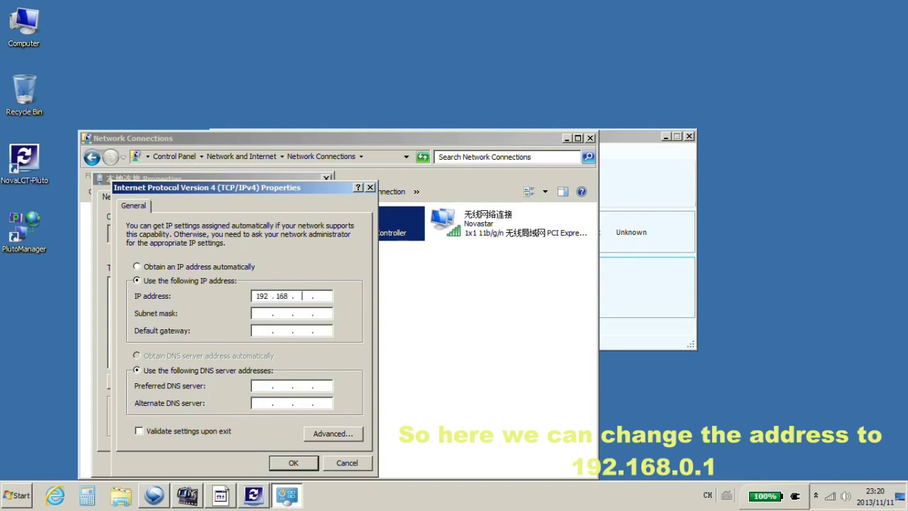
pyautogui.write('192 . 168 . 0 .')
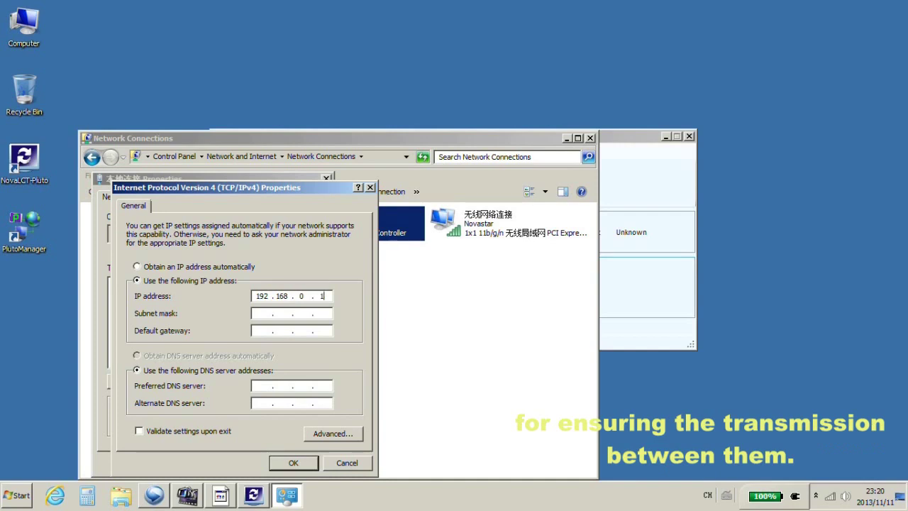
pyautogui.click(270, 312)
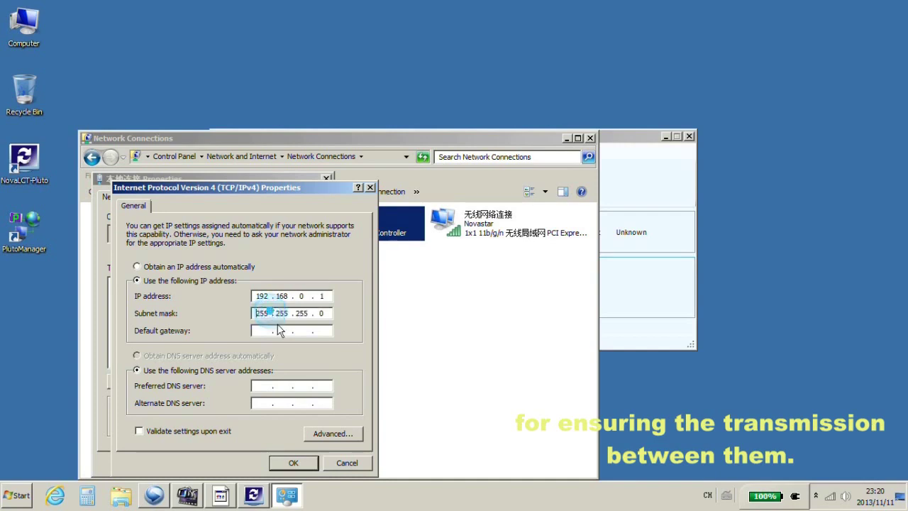
pyautogui.click(293, 463)
pyautogui.click(248, 463)
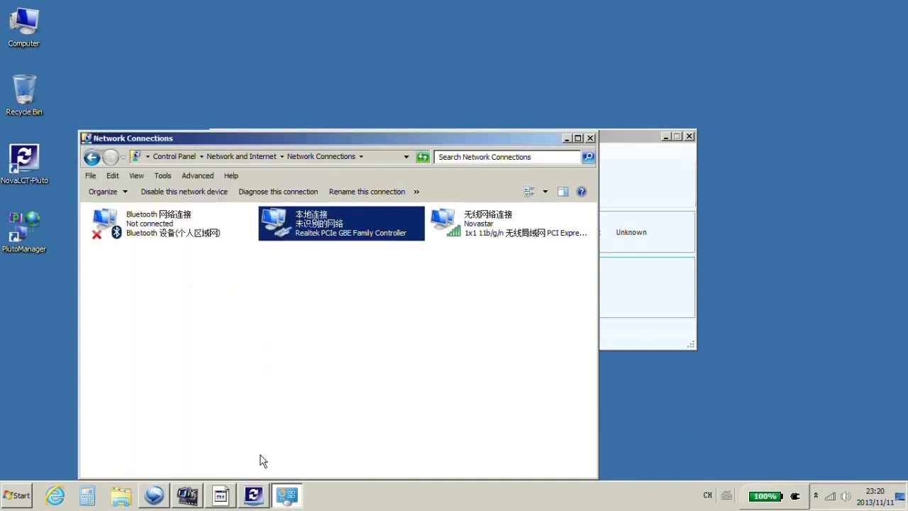
pyautogui.click(567, 138)
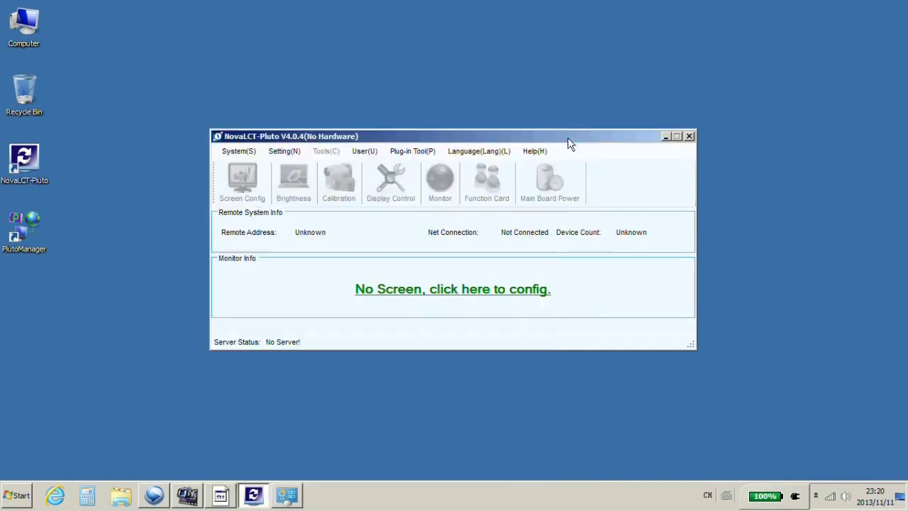
pyautogui.click(238, 152)
pyautogui.click(244, 168)
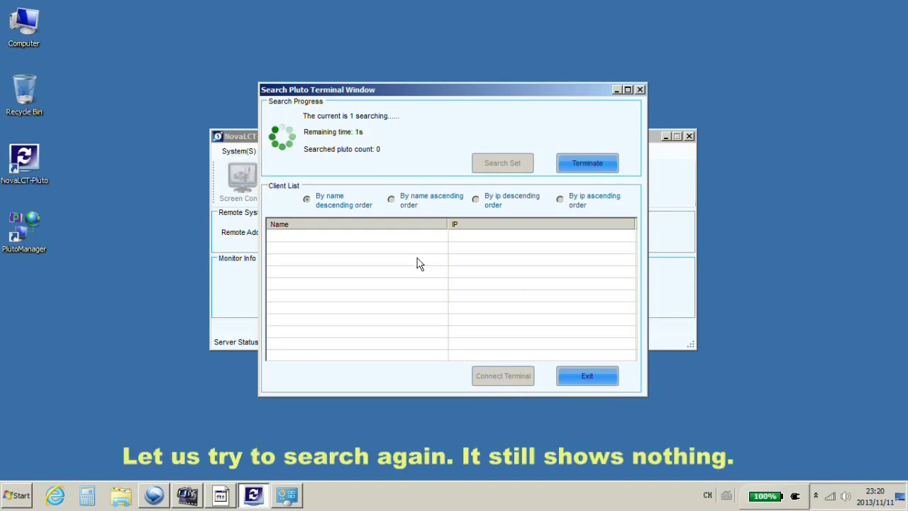
pyautogui.click(639, 89)
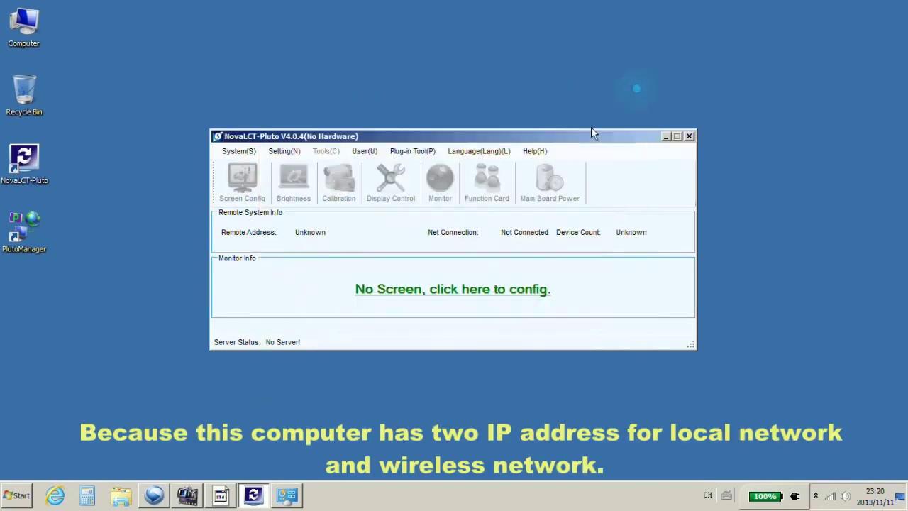
pyautogui.click(288, 497)
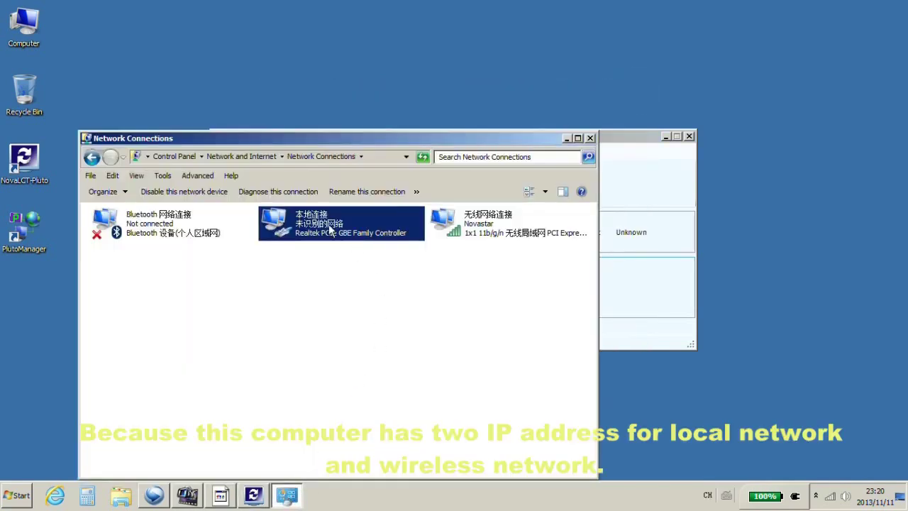
pyautogui.click(476, 235)
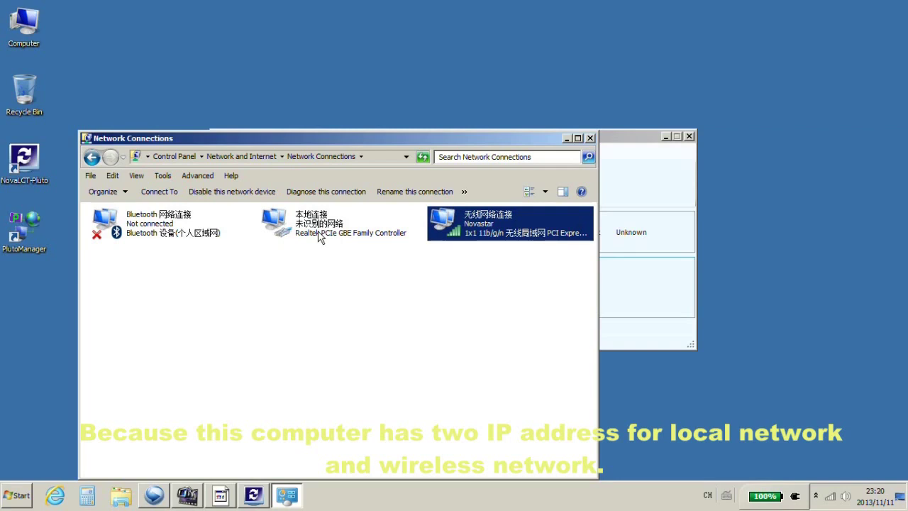
pyautogui.click(318, 235)
pyautogui.click(441, 237)
pyautogui.click(329, 239)
# Step: Set NovaLCT-Pluto's software connect IP to 192.168.0.1
pyautogui.click(566, 138)
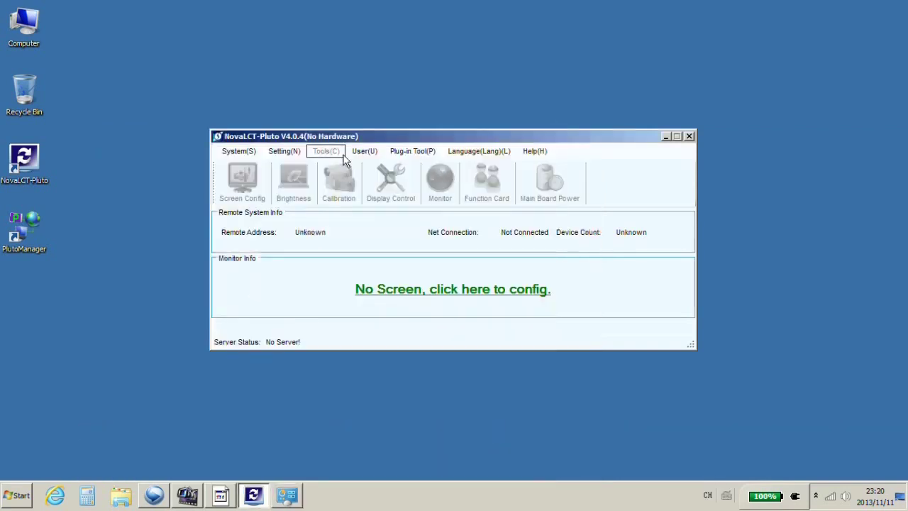
pyautogui.click(290, 151)
pyautogui.click(298, 163)
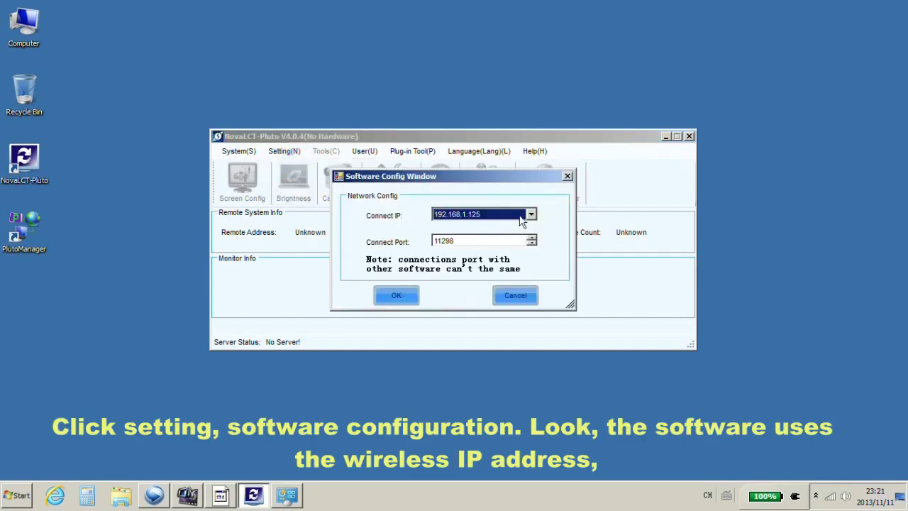
pyautogui.click(531, 215)
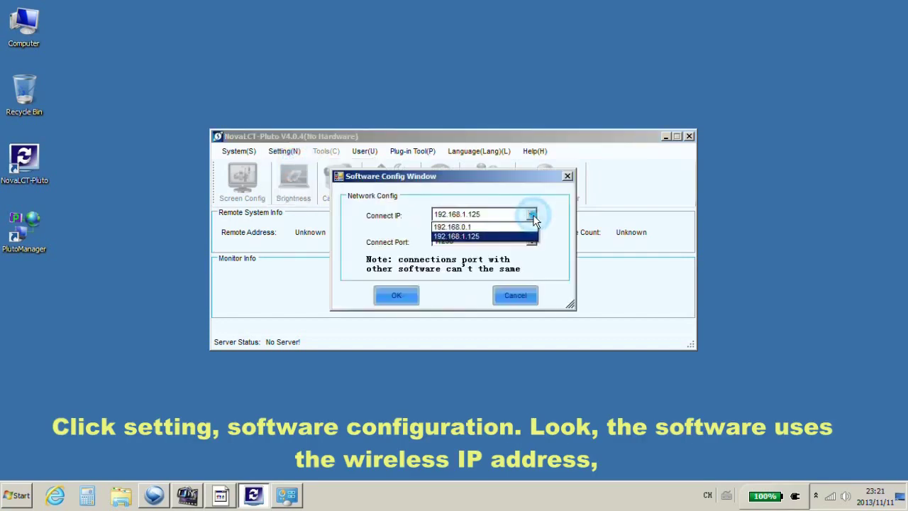
pyautogui.click(475, 227)
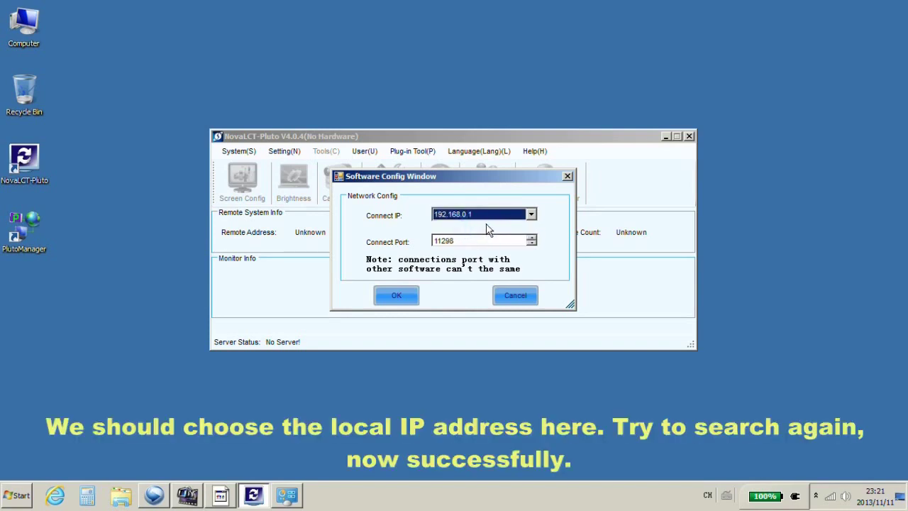
pyautogui.click(395, 301)
# Step: Search all sites and select the found terminal NovaPluto2012 at 192.168.0.220
pyautogui.click(245, 154)
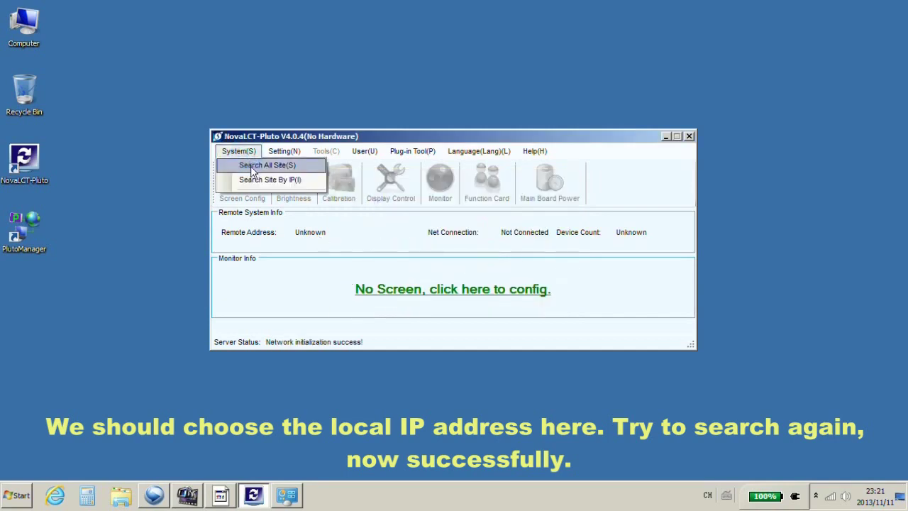
pyautogui.click(255, 166)
pyautogui.click(280, 237)
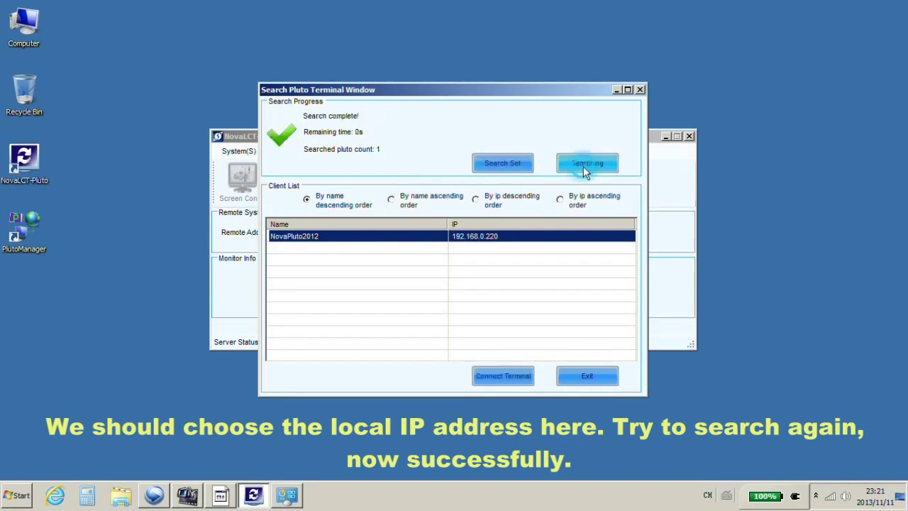
# Step: Connect to NovaPluto2012, then turn Windows Firewall off for home/work and public networks
pyautogui.click(498, 375)
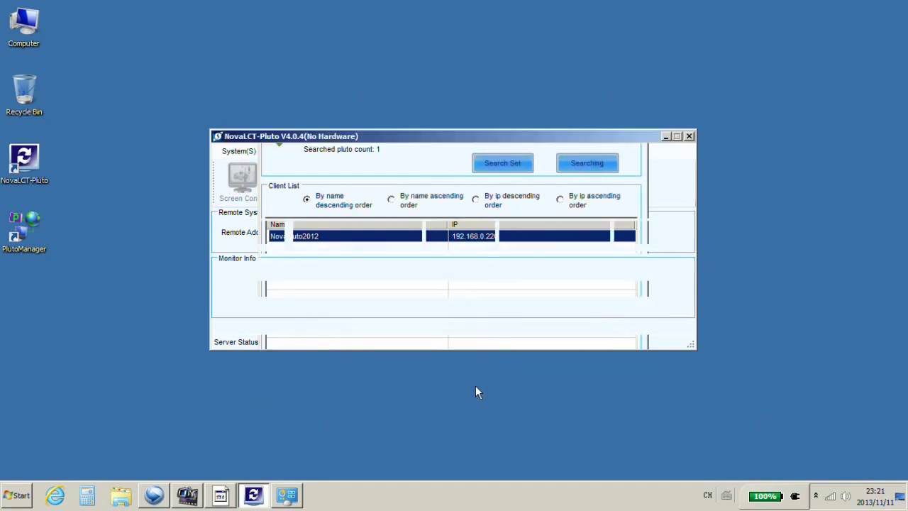
pyautogui.rightClick(829, 495)
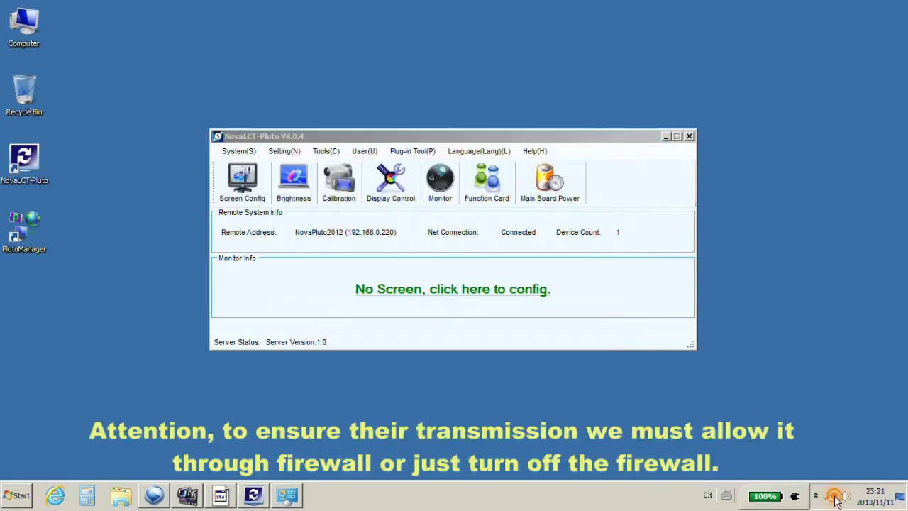
pyautogui.click(791, 484)
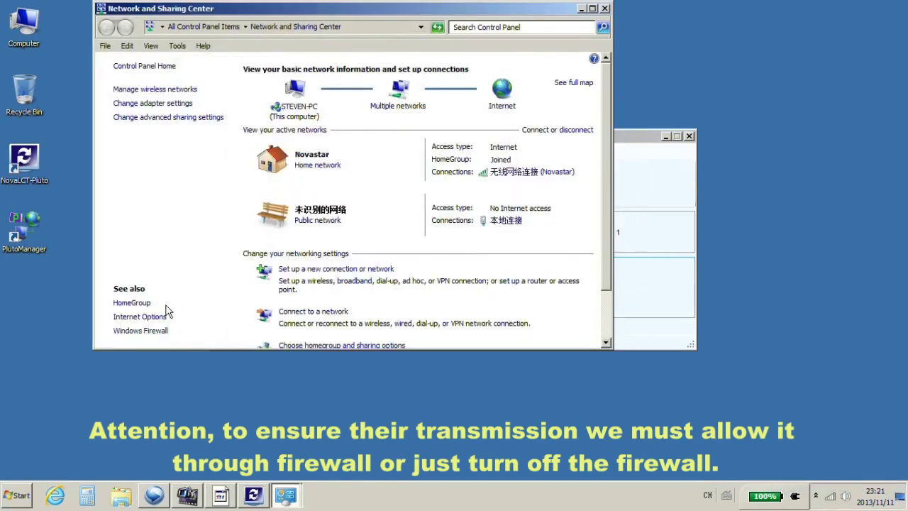
pyautogui.click(139, 331)
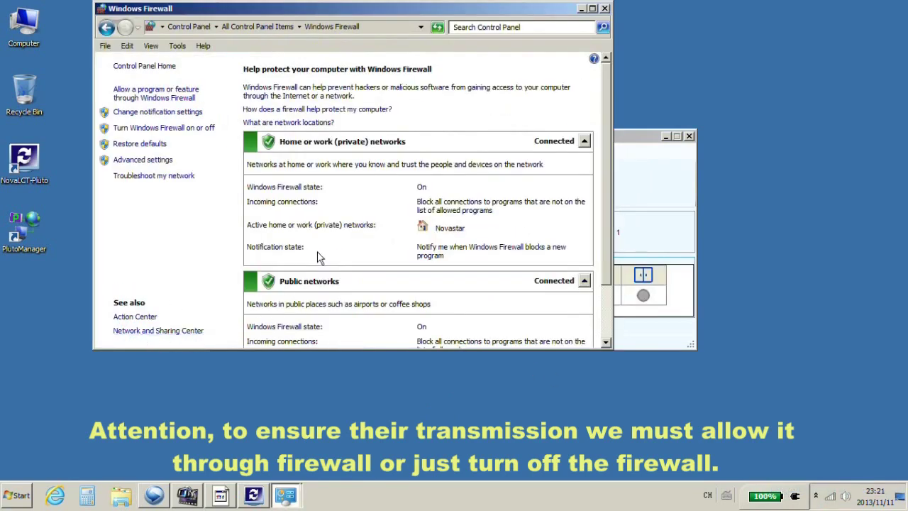
pyautogui.click(164, 129)
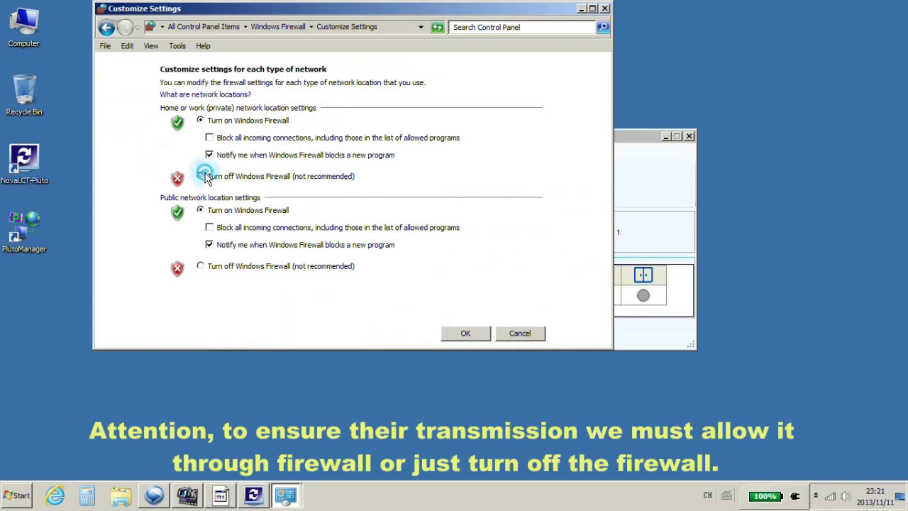
pyautogui.click(201, 176)
pyautogui.click(201, 266)
pyautogui.click(449, 337)
pyautogui.click(605, 8)
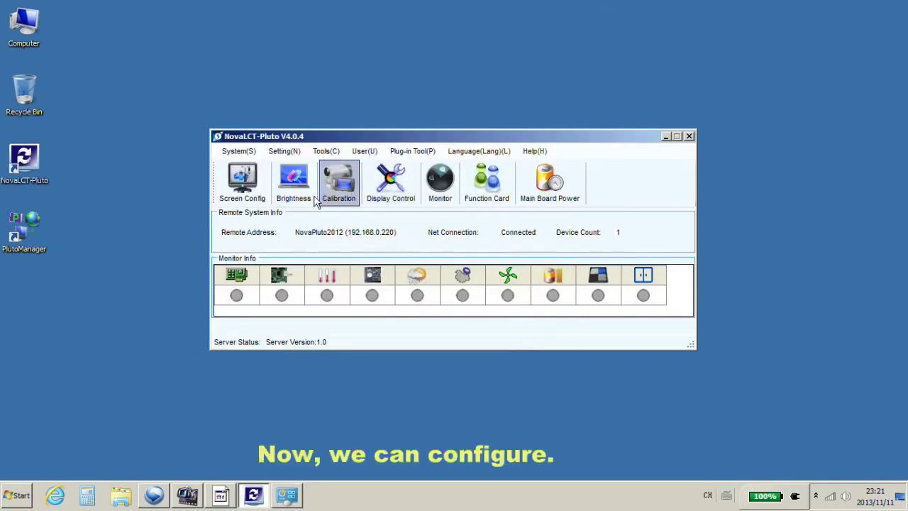
pyautogui.click(245, 188)
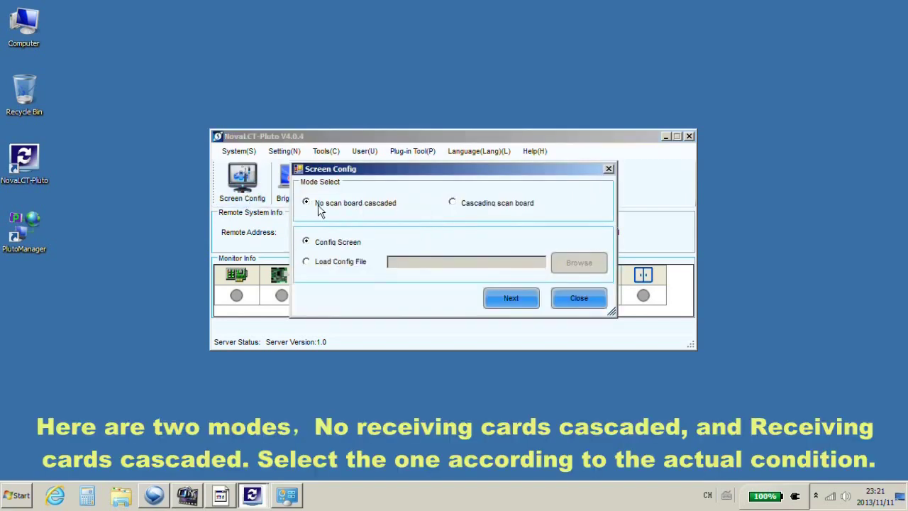
pyautogui.click(463, 202)
pyautogui.click(310, 205)
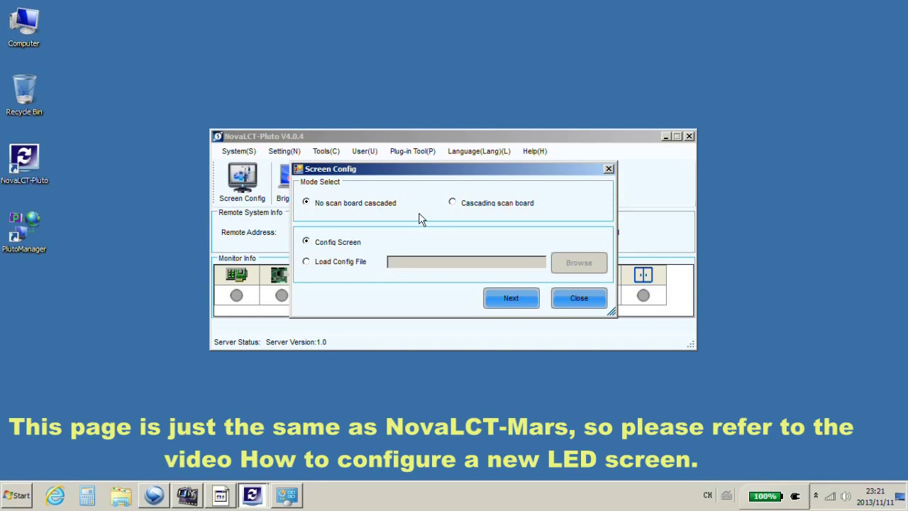
pyautogui.click(500, 290)
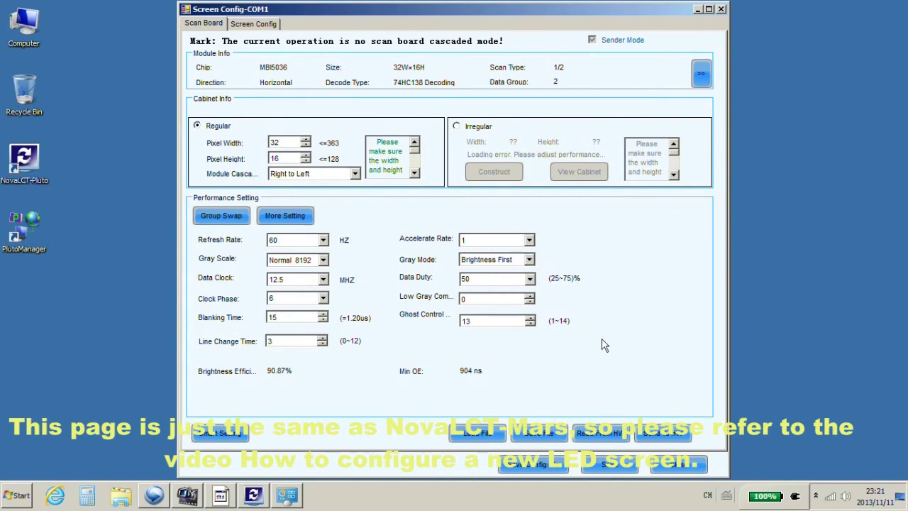
pyautogui.click(722, 9)
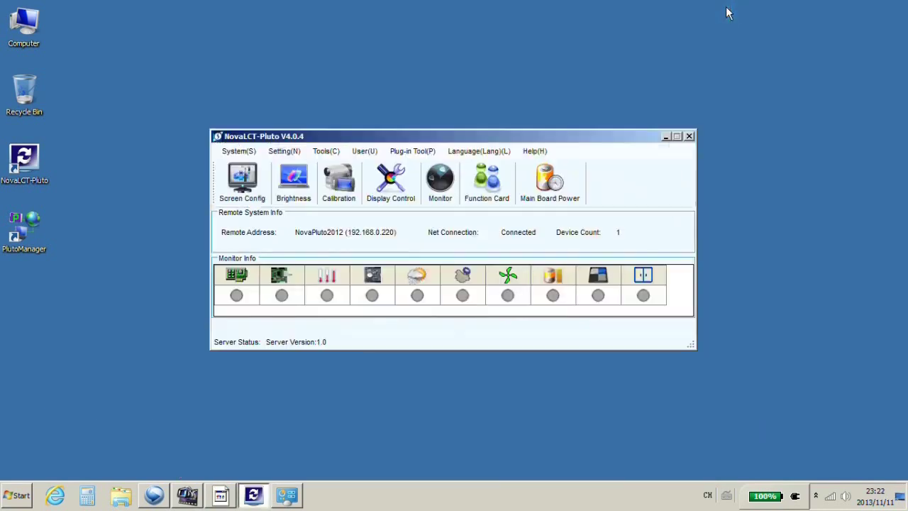
# Step: In the terminal's Net Config, enable and clear the old system name NovaPluto2012
pyautogui.click(286, 152)
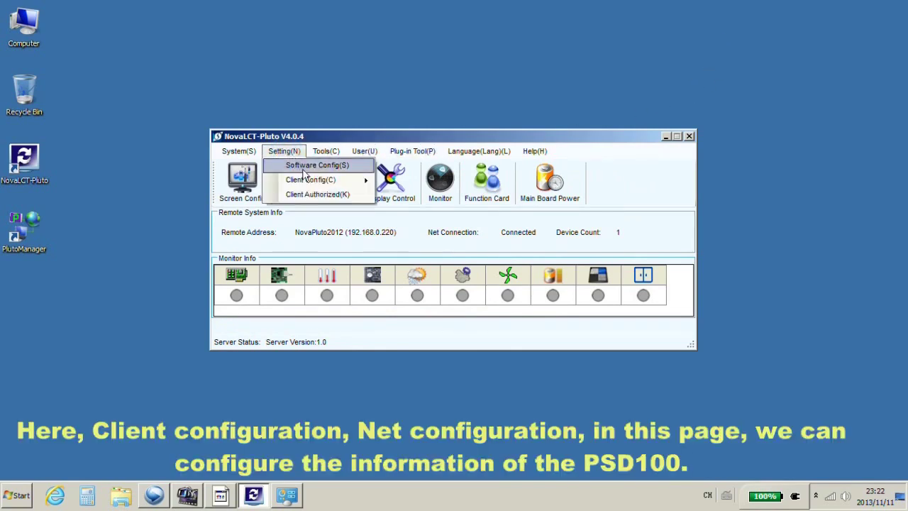
pyautogui.moveTo(311, 182)
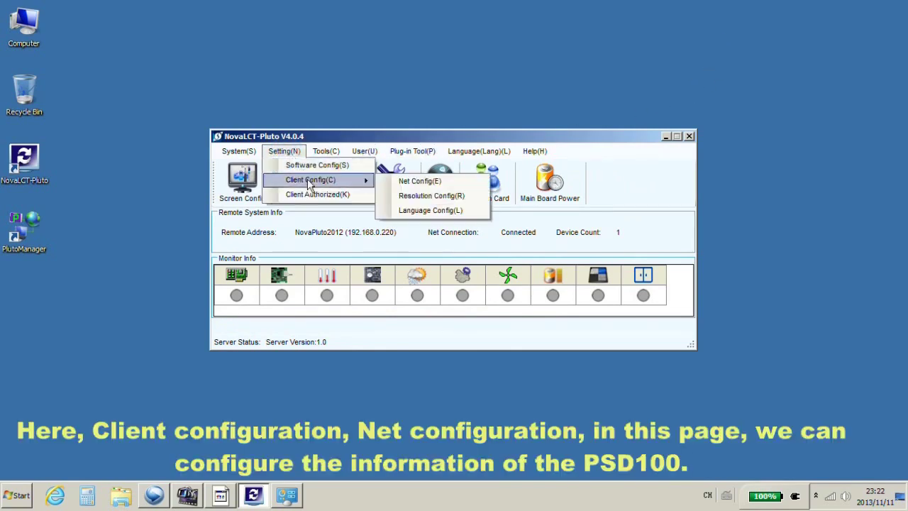
pyautogui.click(417, 181)
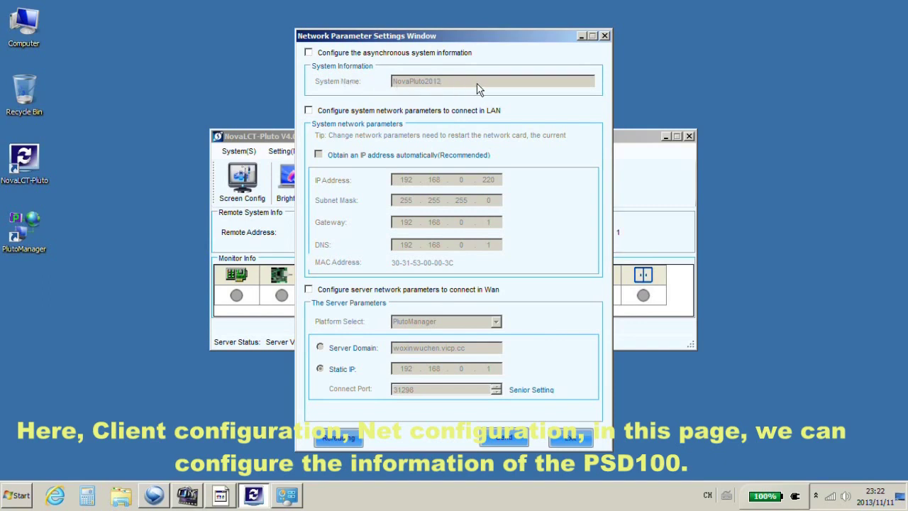
pyautogui.click(308, 52)
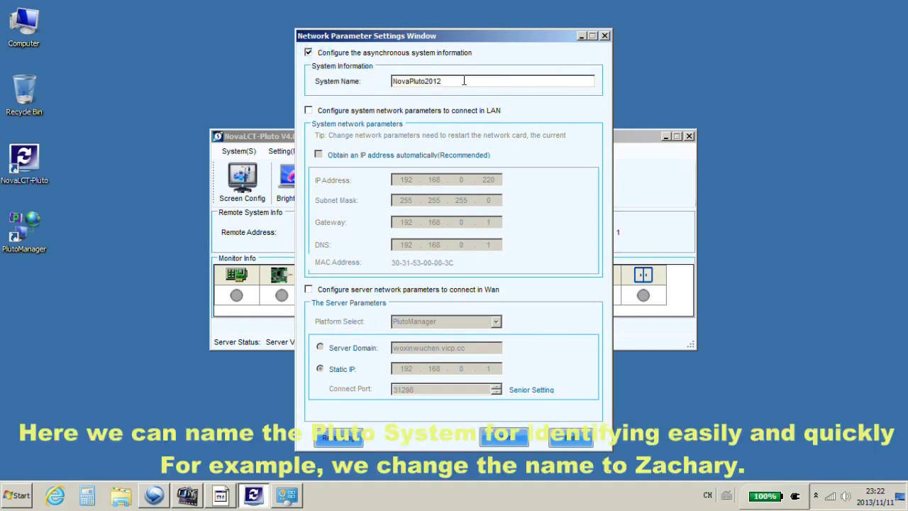
pyautogui.click(500, 83)
pyautogui.moveTo(452, 83); pyautogui.dragTo(386, 87)
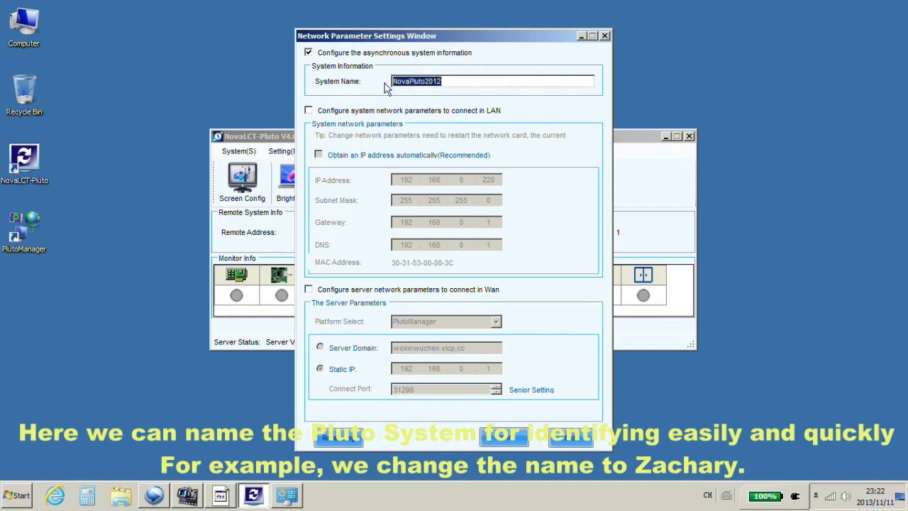
pyautogui.press('BackSpace')
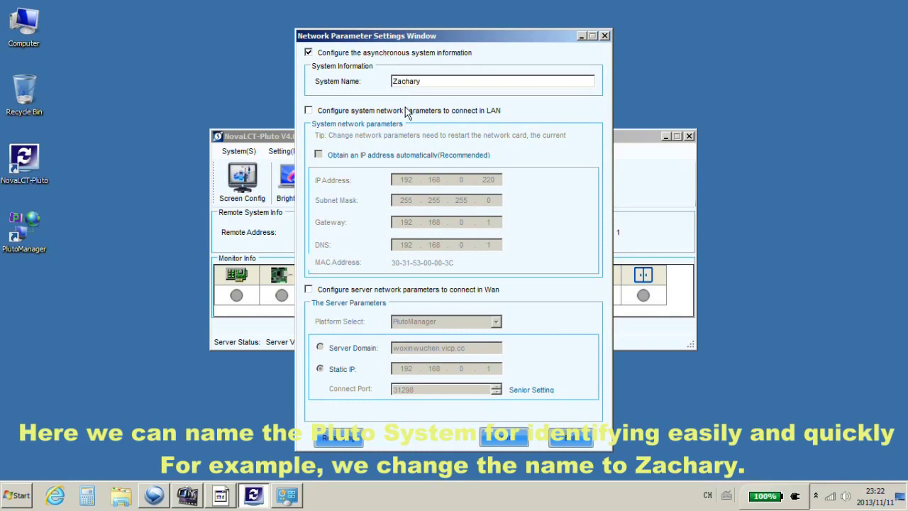
# Step: Set the terminal's manual LAN IP to 192.168.0.10 and send the network parameters
pyautogui.click(317, 118)
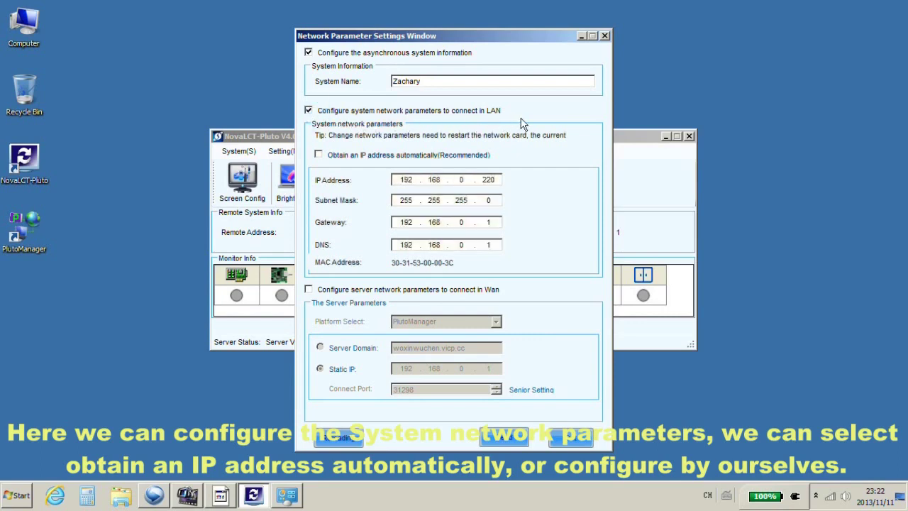
pyautogui.click(329, 158)
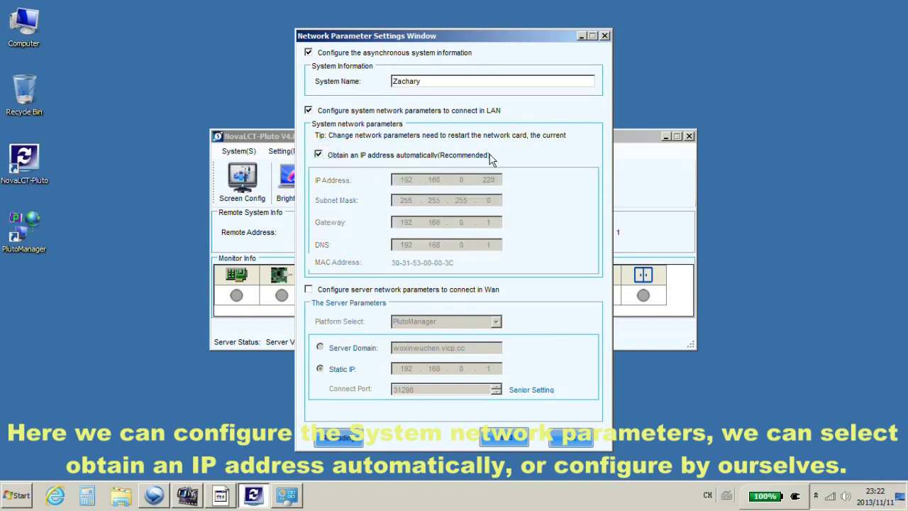
pyautogui.click(323, 159)
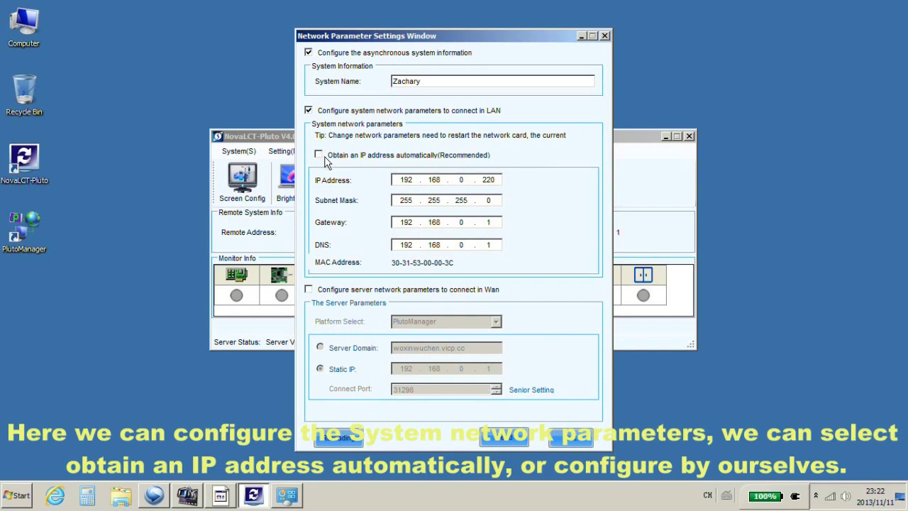
pyautogui.click(489, 179)
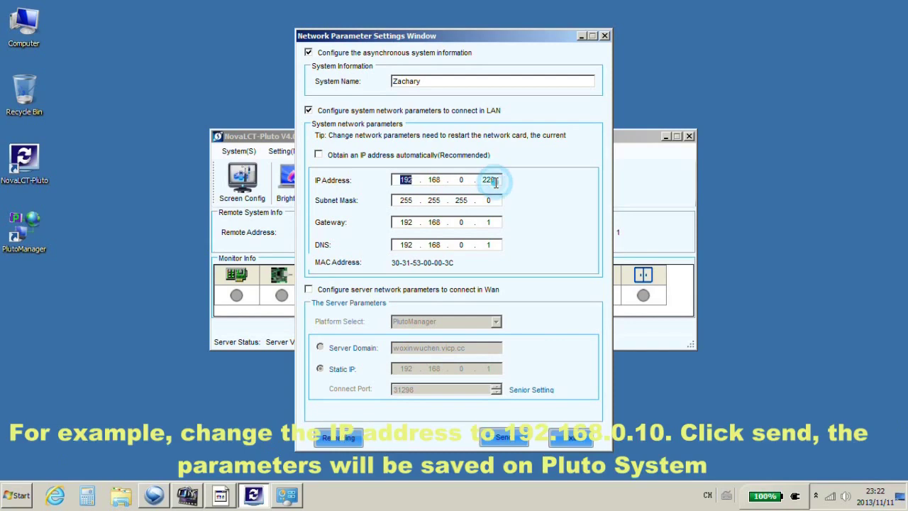
pyautogui.click(438, 180)
pyautogui.click(500, 180)
pyautogui.click(467, 180)
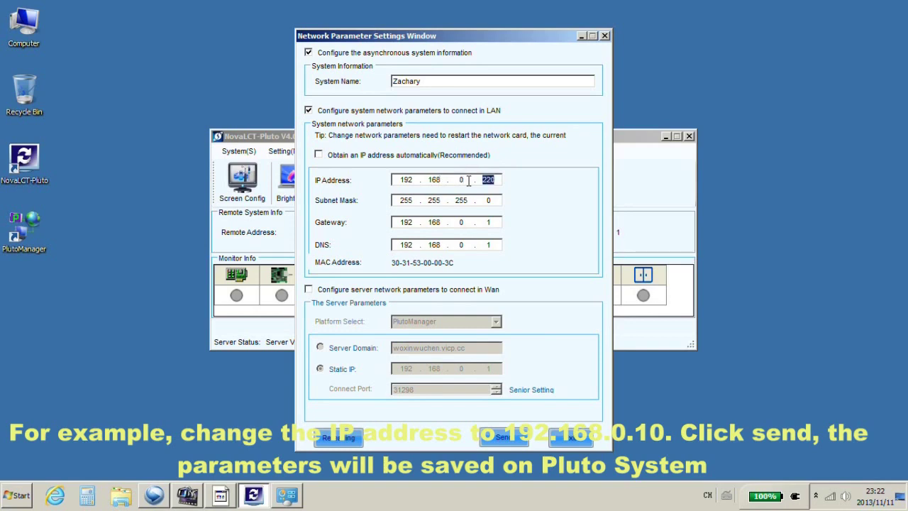
pyautogui.write('1')
pyautogui.click(503, 437)
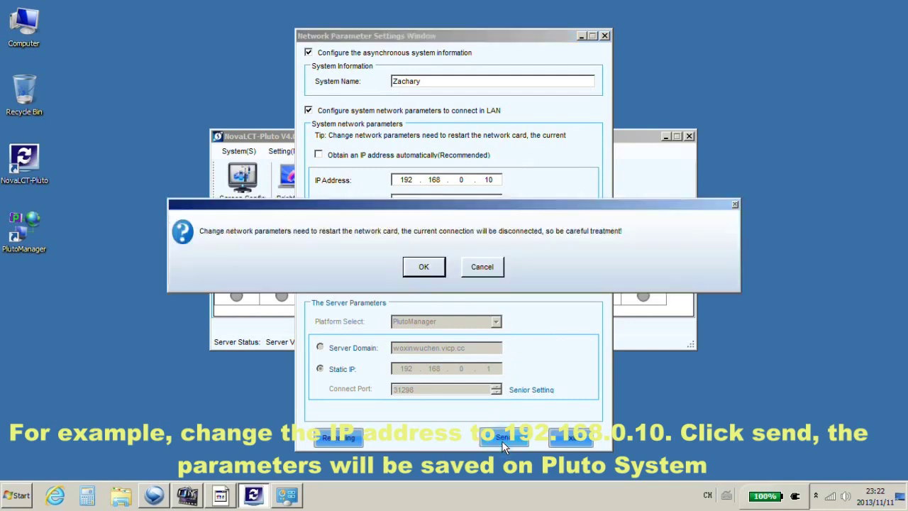
pyautogui.click(423, 268)
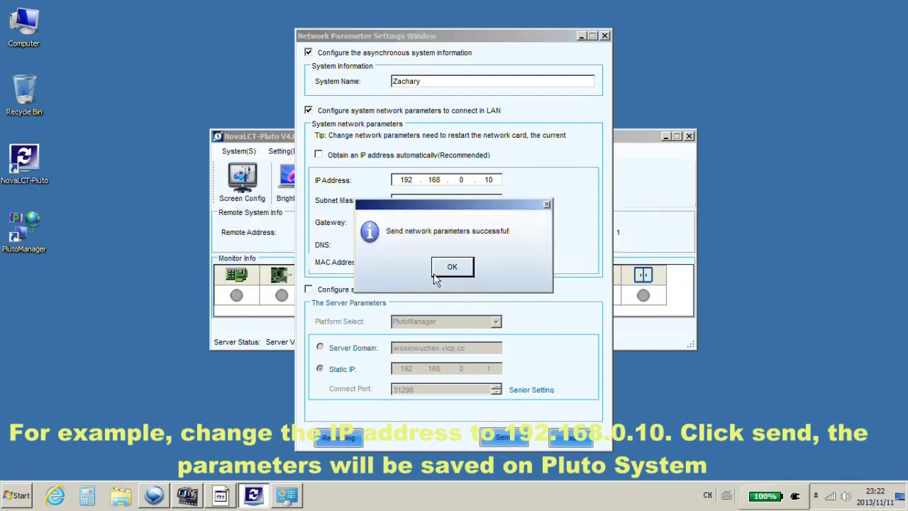
pyautogui.click(445, 269)
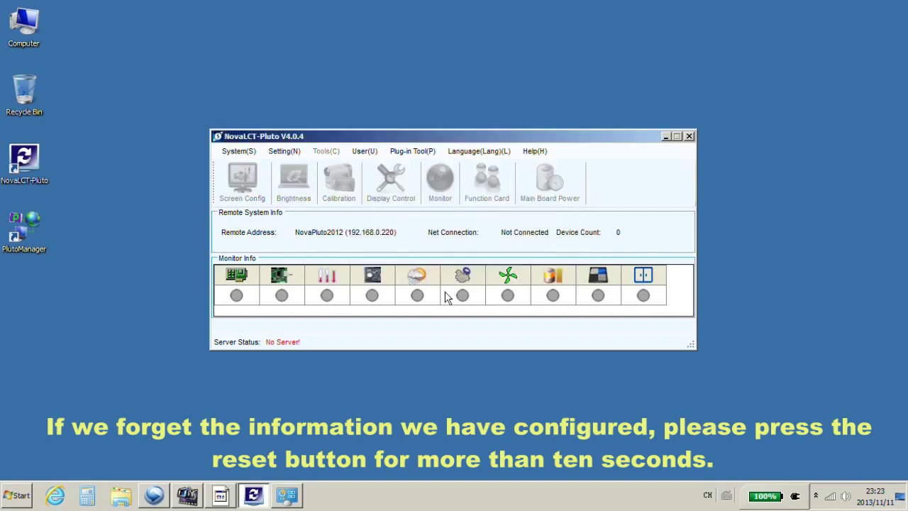
# Step: Search all sites, stop early, and connect to the terminal at 192.168.0.10
pyautogui.click(239, 151)
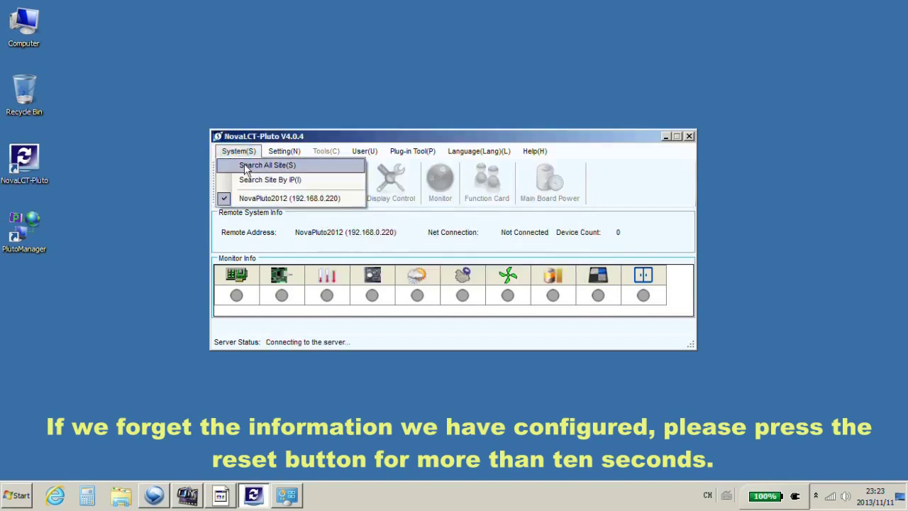
pyautogui.click(248, 166)
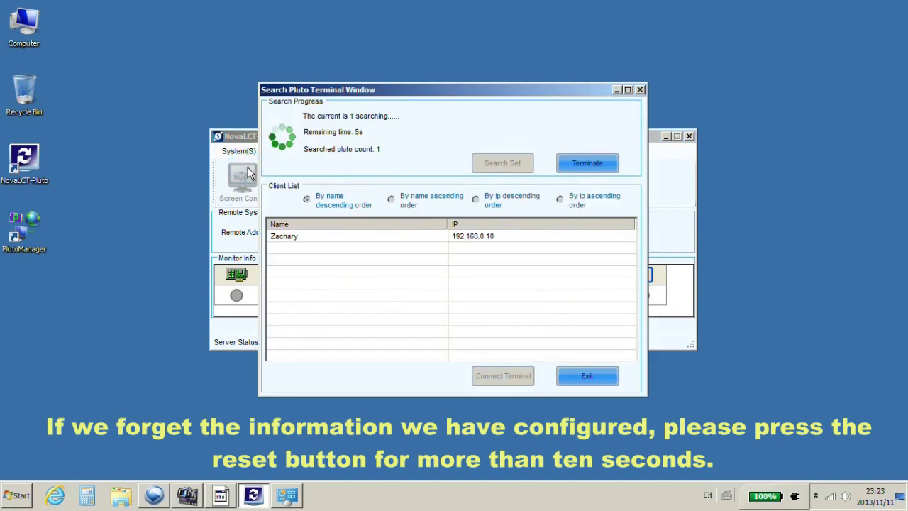
pyautogui.click(572, 170)
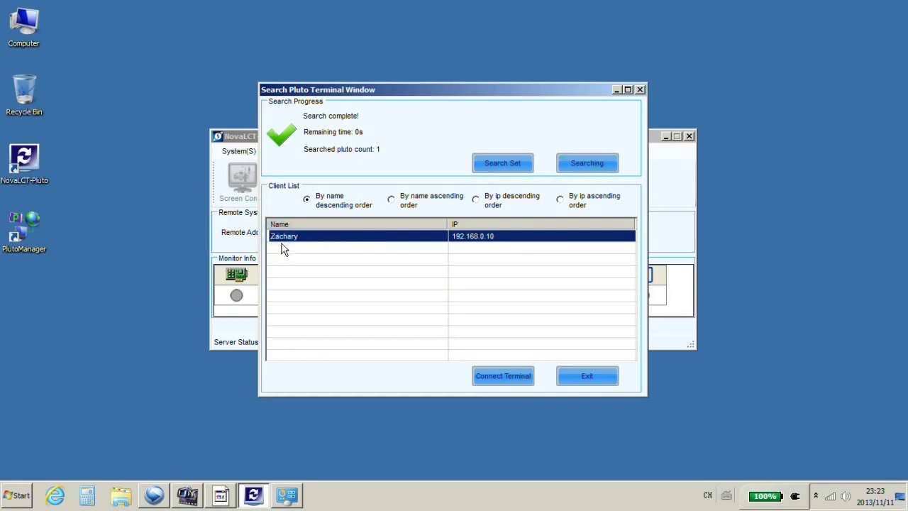
pyautogui.click(557, 239)
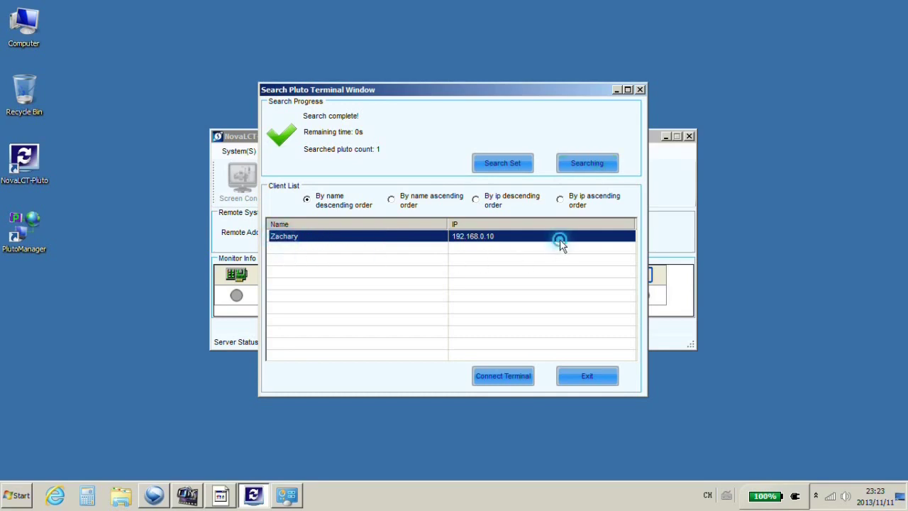
pyautogui.click(510, 376)
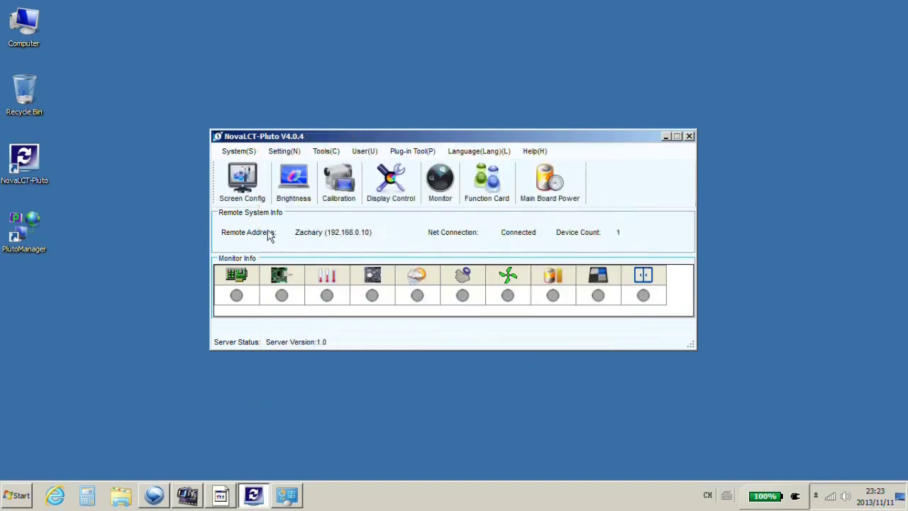
# Step: Review the client's resolution configuration
pyautogui.click(283, 151)
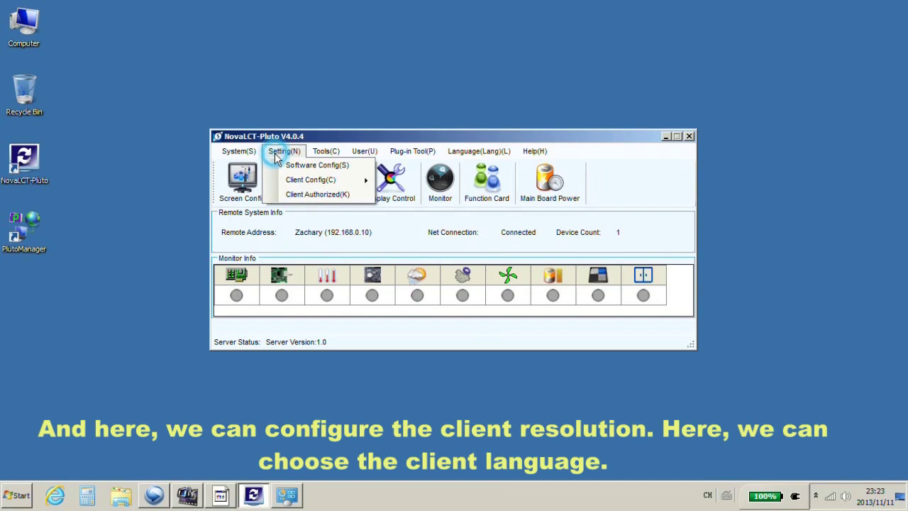
pyautogui.moveTo(284, 180)
pyautogui.click(425, 195)
pyautogui.click(569, 193)
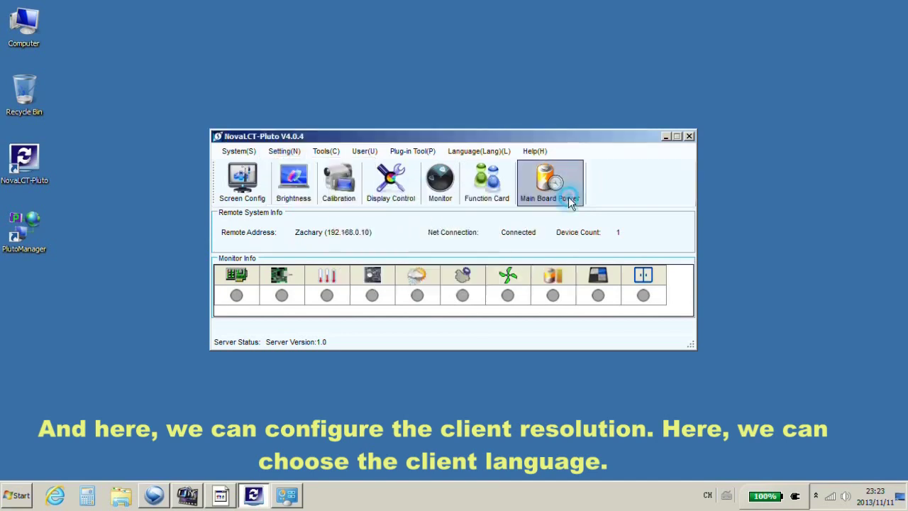
# Step: Keep the client language set to zh-CN
pyautogui.click(283, 151)
pyautogui.moveTo(366, 186)
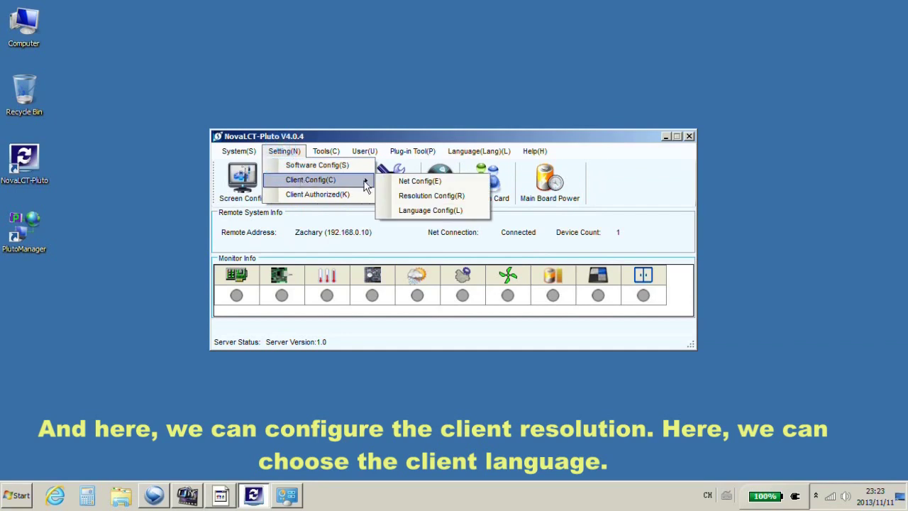
pyautogui.click(417, 210)
pyautogui.click(503, 266)
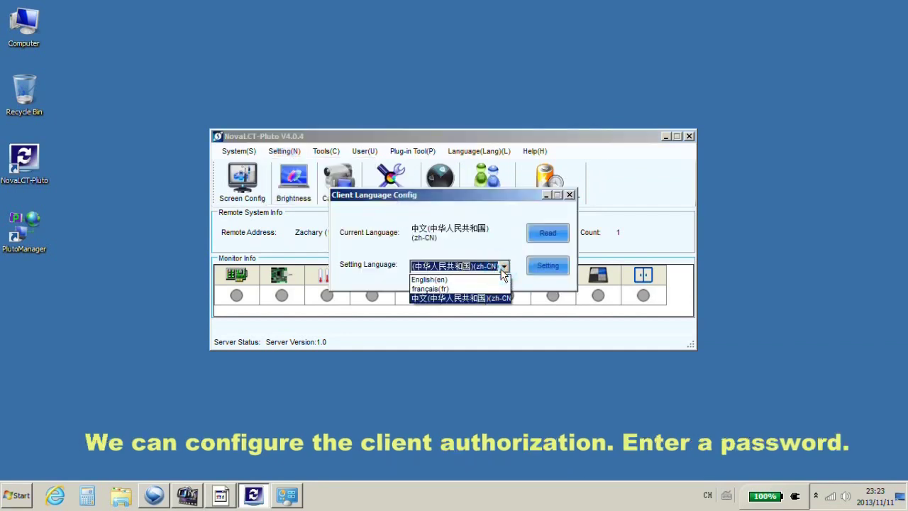
pyautogui.click(500, 269)
pyautogui.click(569, 194)
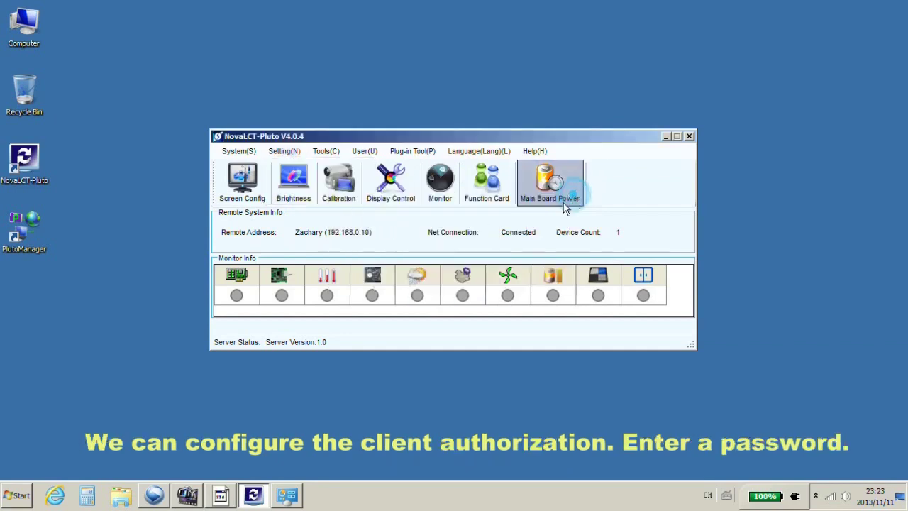
# Step: Set the client play authorization password and save it as key.ekf on the desktop
pyautogui.click(284, 151)
pyautogui.click(295, 195)
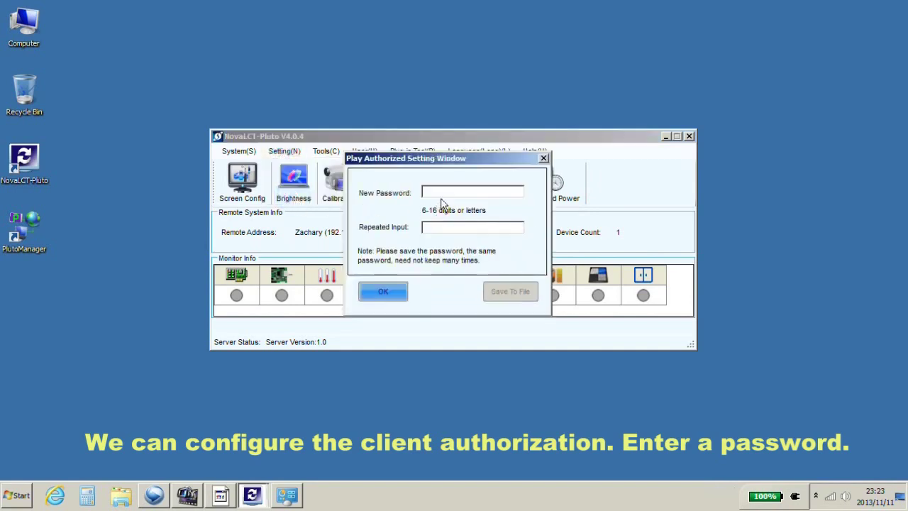
pyautogui.click(444, 193)
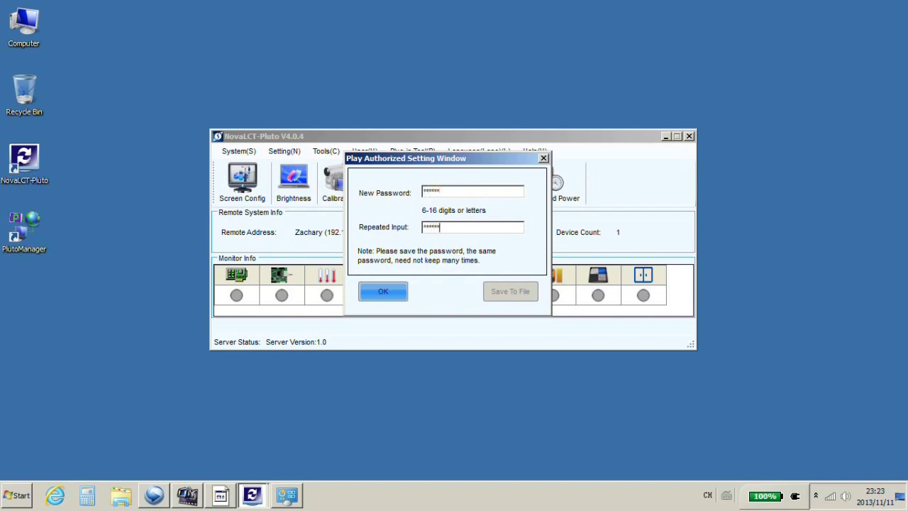
pyautogui.click(381, 290)
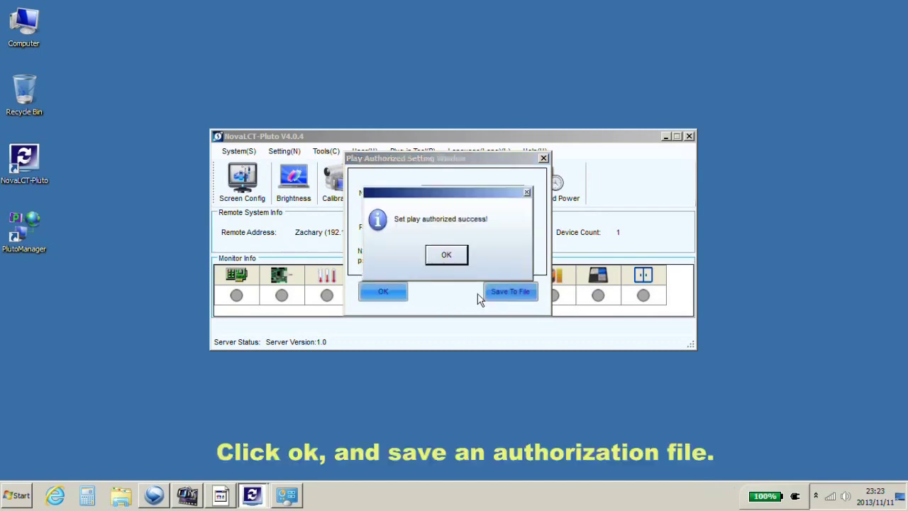
pyautogui.click(448, 256)
pyautogui.click(508, 291)
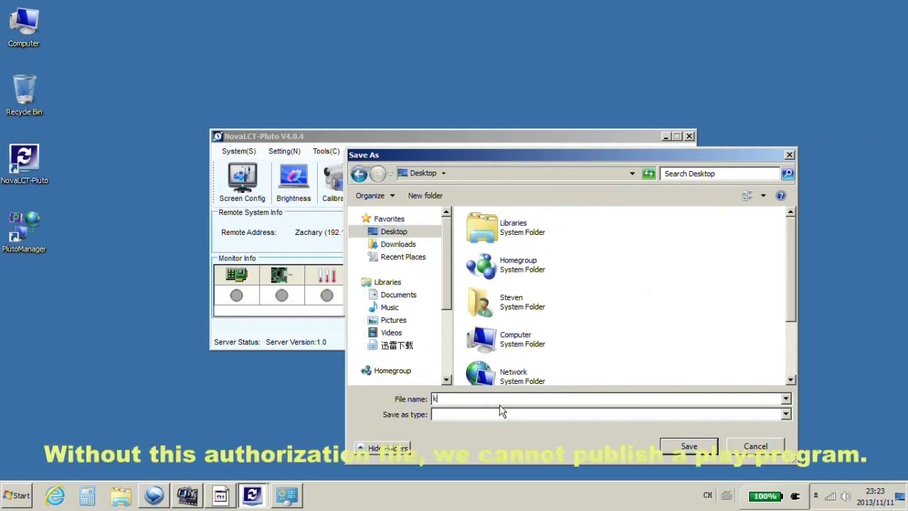
pyautogui.click(681, 444)
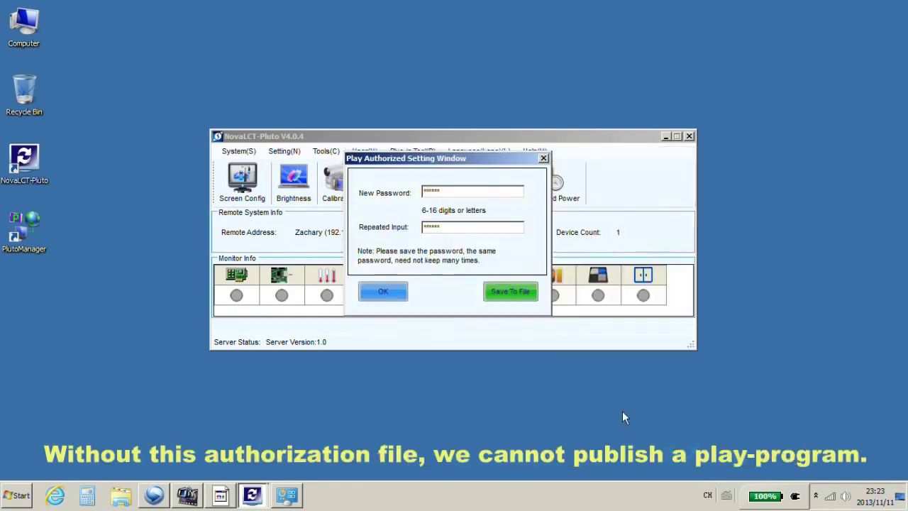
pyautogui.click(543, 157)
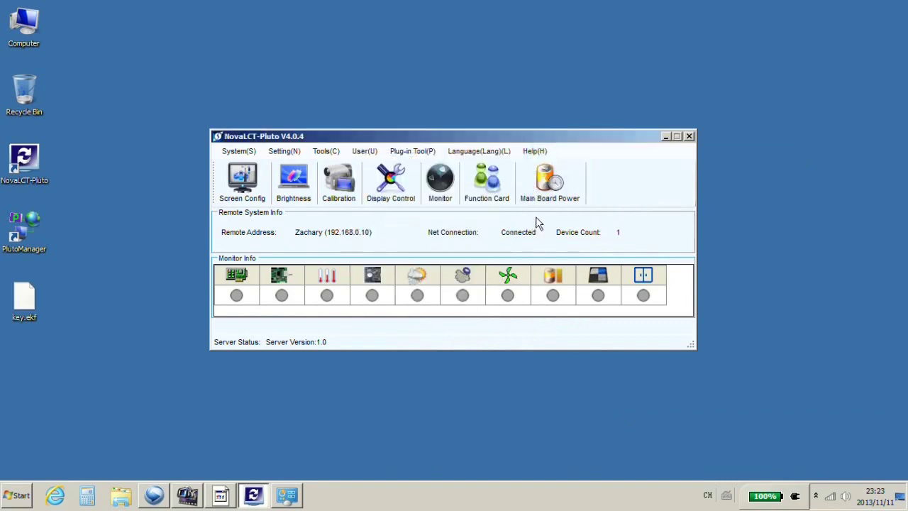
# Step: Add a 2013-11-11 main board power timing, 08:00:00–22:00:00 all weekdays, and read the status
pyautogui.click(549, 181)
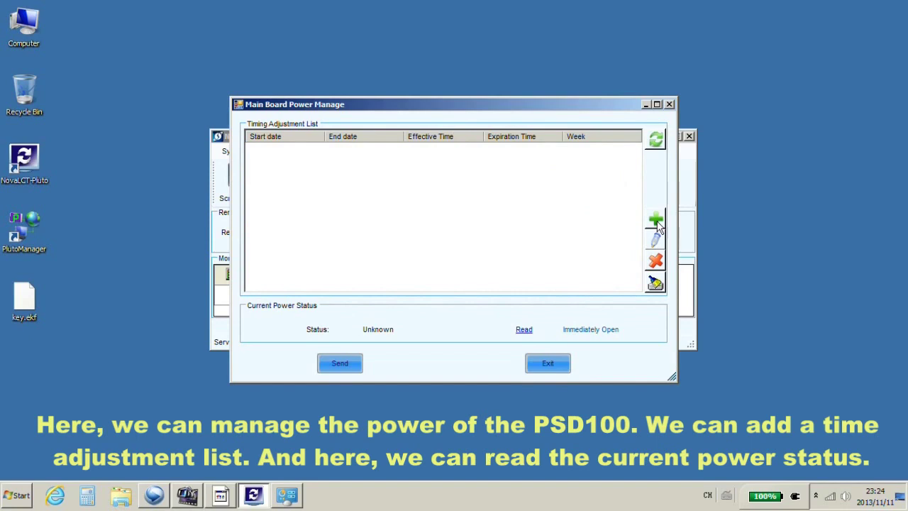
pyautogui.click(655, 218)
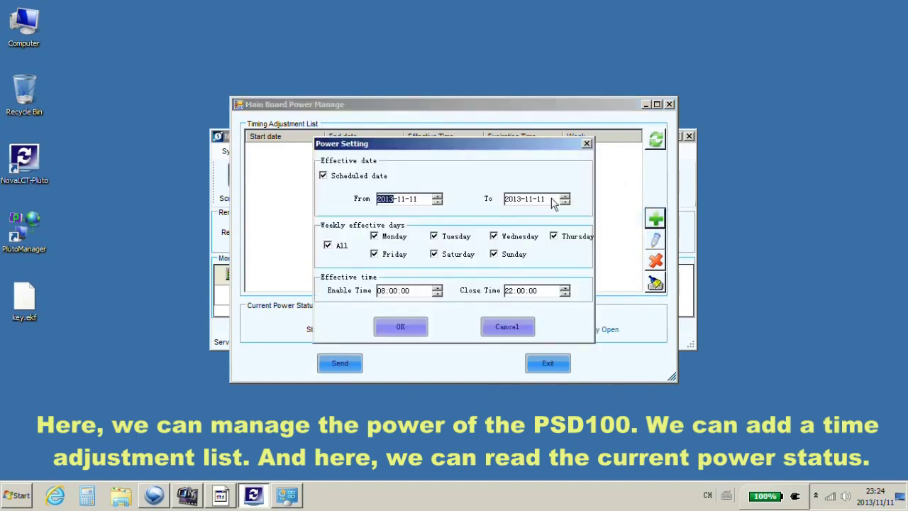
pyautogui.click(415, 327)
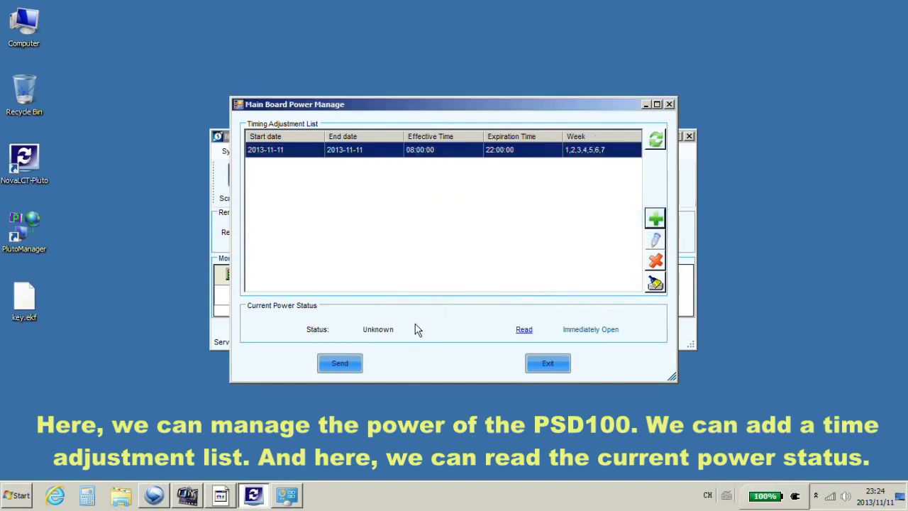
pyautogui.click(524, 331)
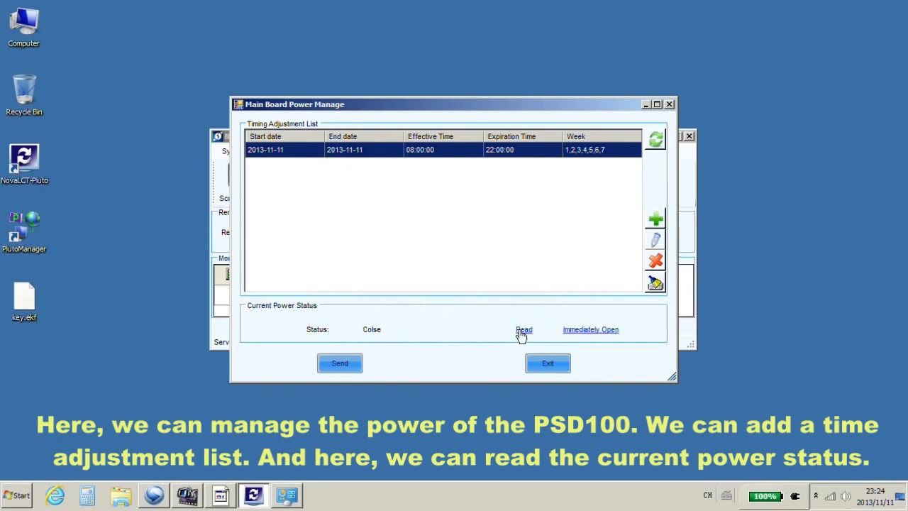
pyautogui.click(522, 332)
pyautogui.click(669, 105)
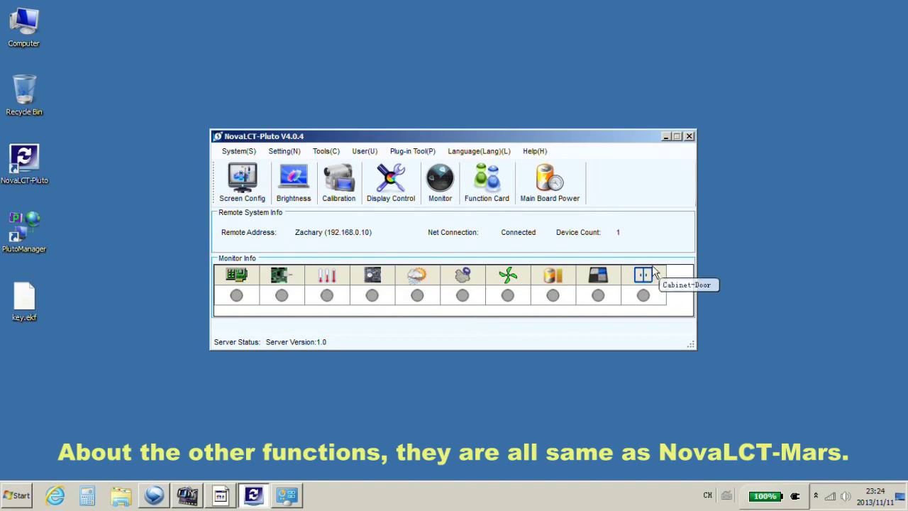
# Step: Minimize NovaLCT-Pluto and launch PlutoManager from its desktop shortcut
pyautogui.click(667, 137)
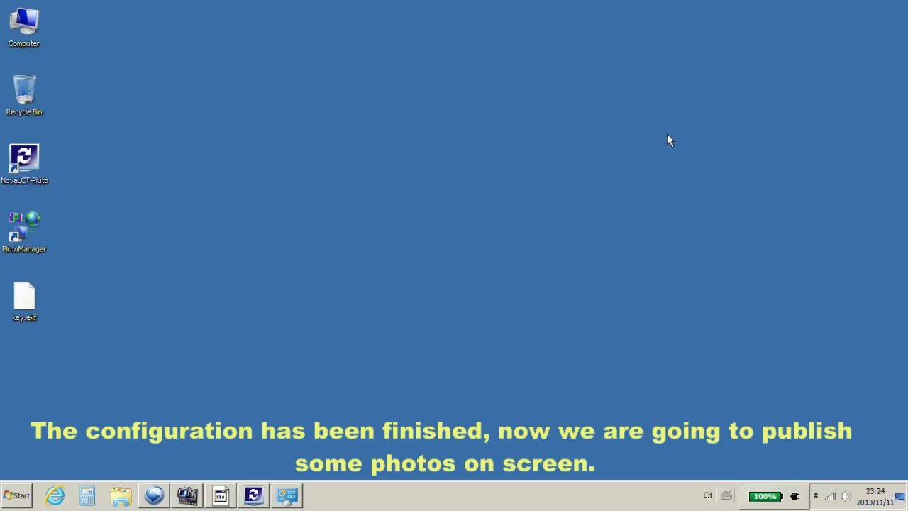
pyautogui.click(221, 202)
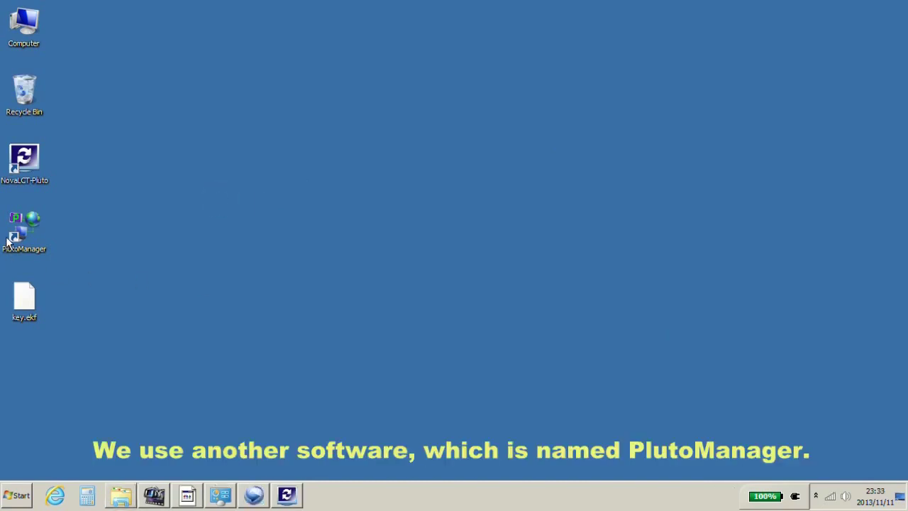
pyautogui.click(12, 236)
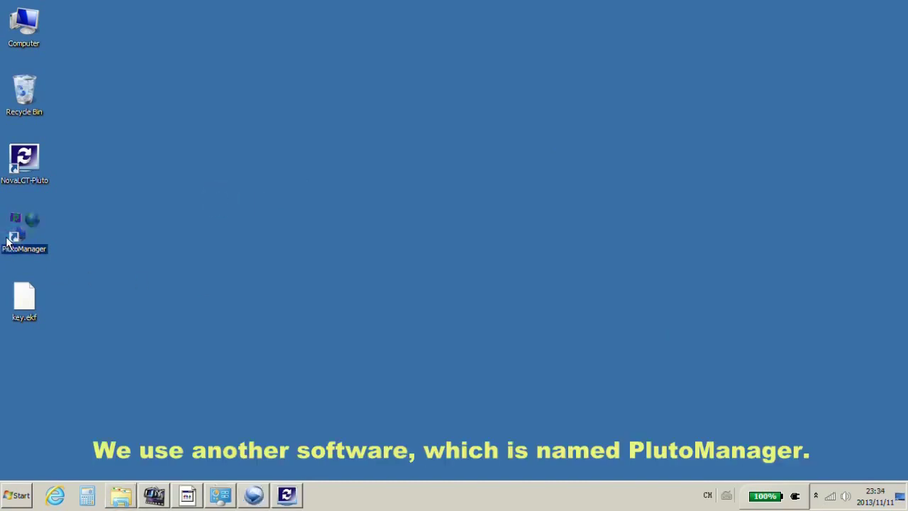
pyautogui.doubleClick(7, 240)
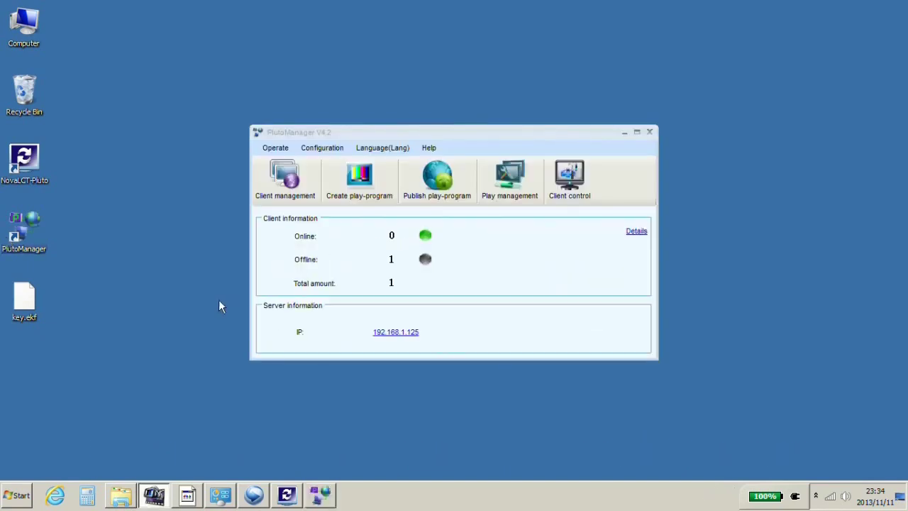
pyautogui.click(452, 133)
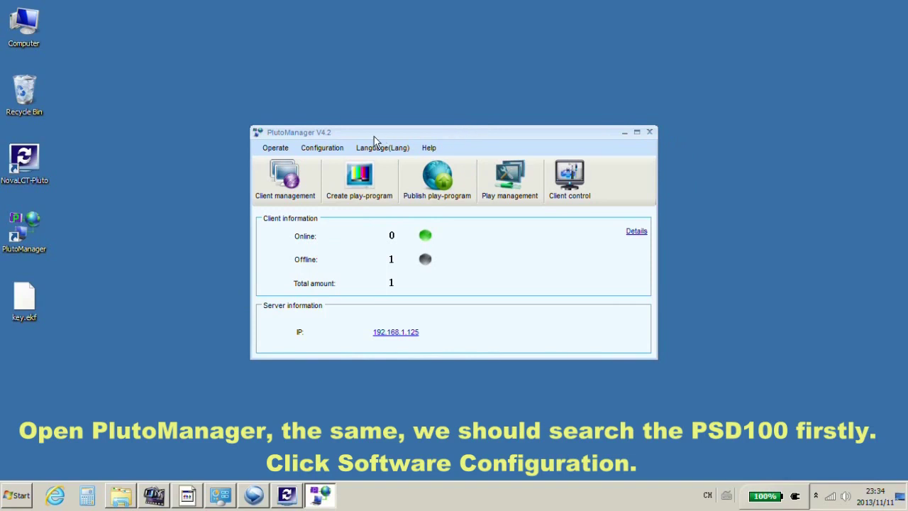
# Step: Change PlutoManager's connect IP from 192.168.1.125 to 192.168.0.1
pyautogui.click(318, 149)
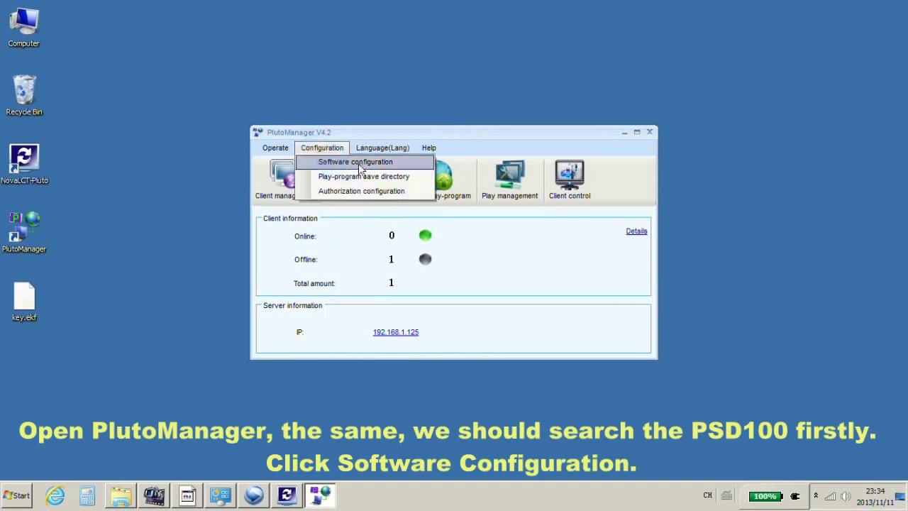
pyautogui.click(407, 164)
pyautogui.click(510, 210)
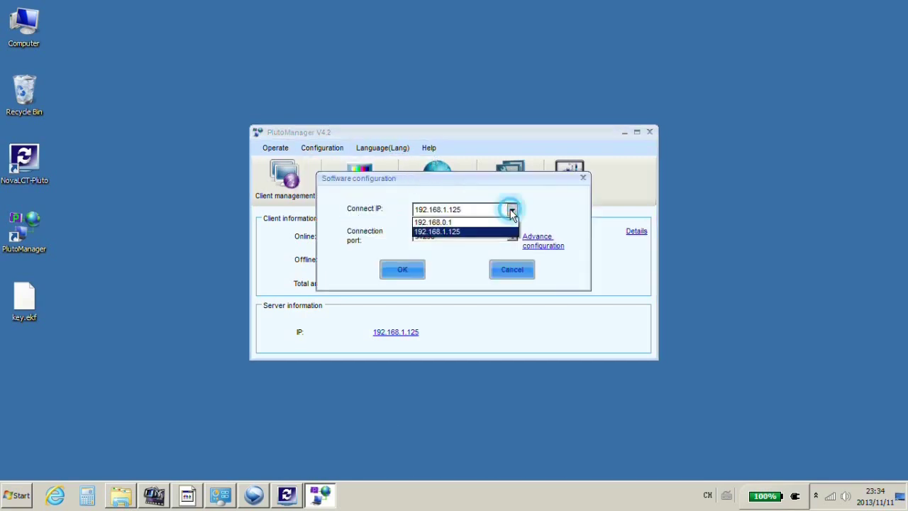
pyautogui.click(507, 222)
# Step: Confirm the new server IP, then search the LAN; the 192.168.0.10 client appears as limited
pyautogui.click(403, 270)
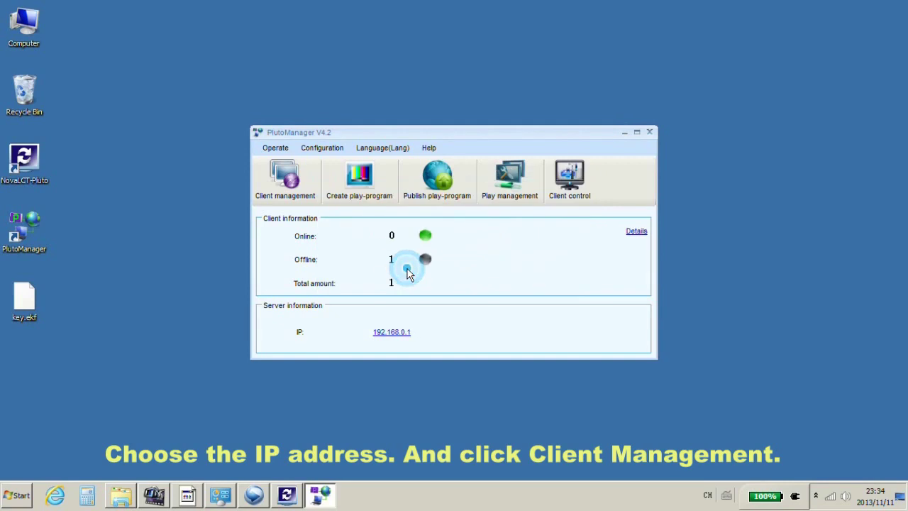
pyautogui.click(293, 190)
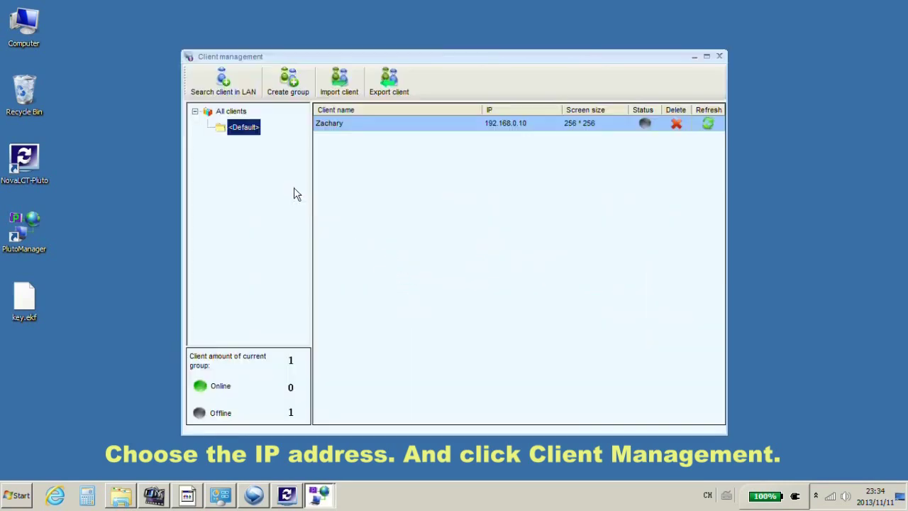
pyautogui.click(236, 90)
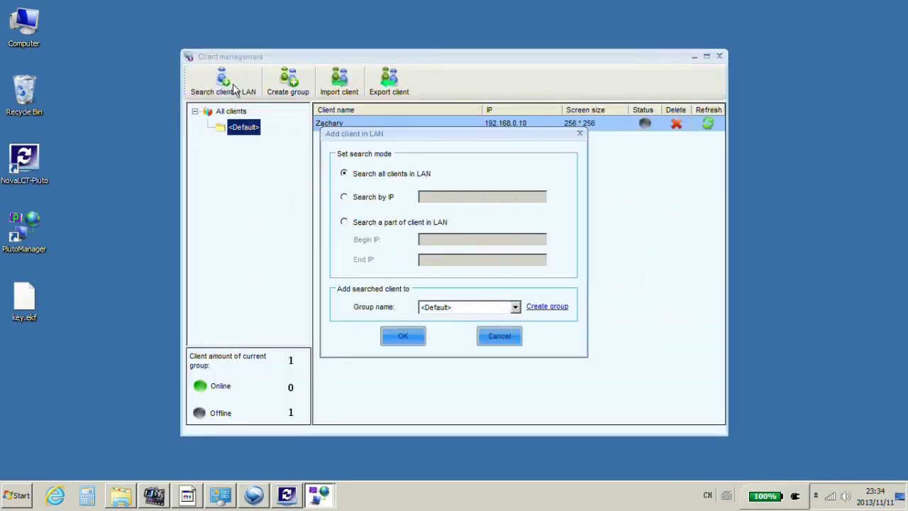
pyautogui.click(405, 335)
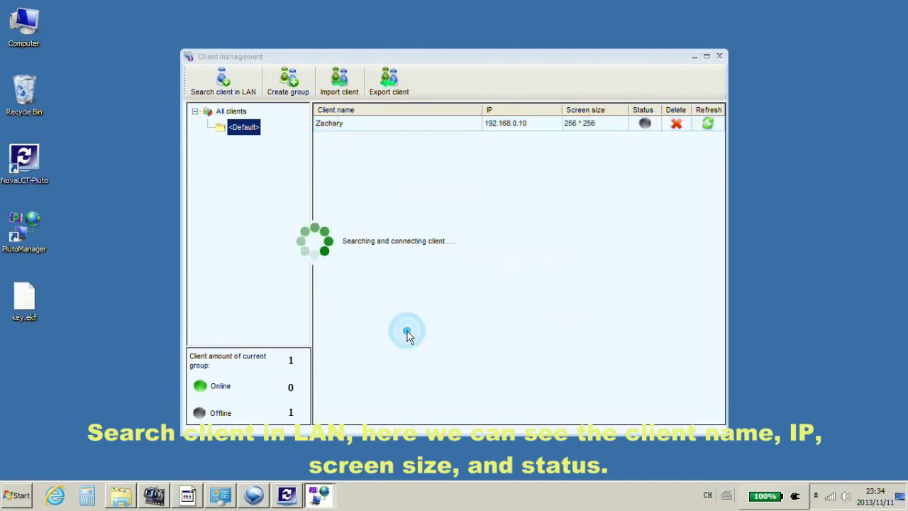
pyautogui.click(453, 260)
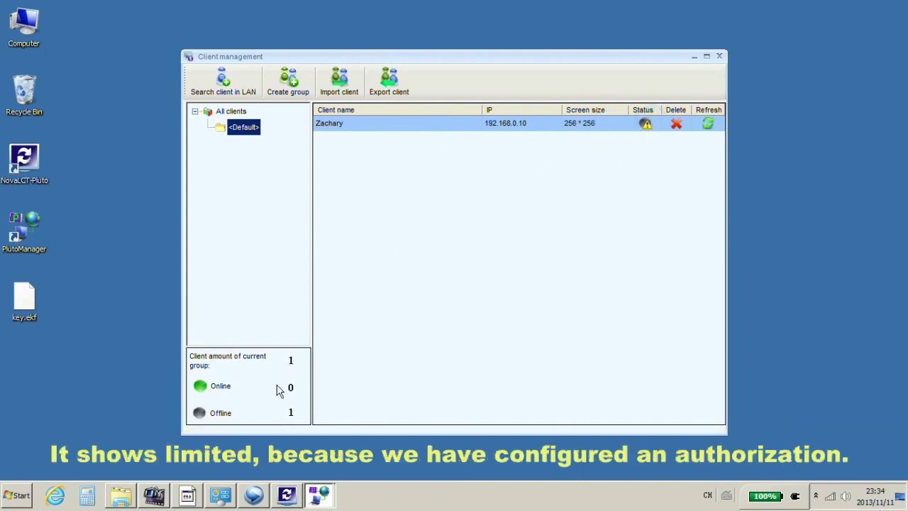
pyautogui.moveTo(283, 501)
# Step: Load the key.ekf authorization file in Authorization configuration
pyautogui.click(695, 56)
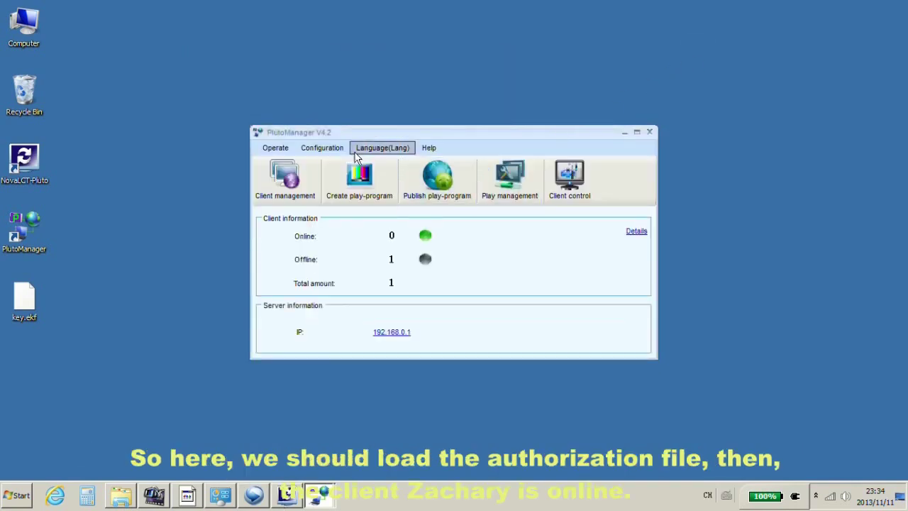
pyautogui.click(321, 148)
pyautogui.click(338, 194)
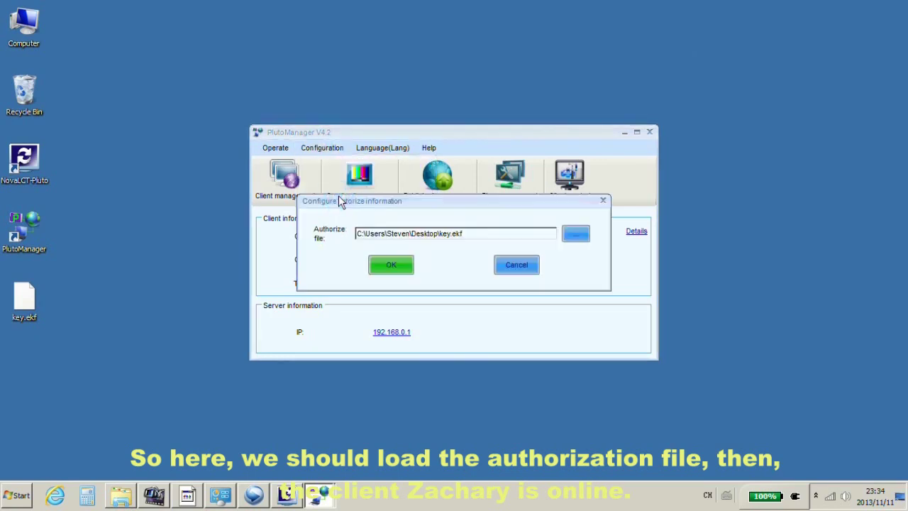
pyautogui.click(395, 267)
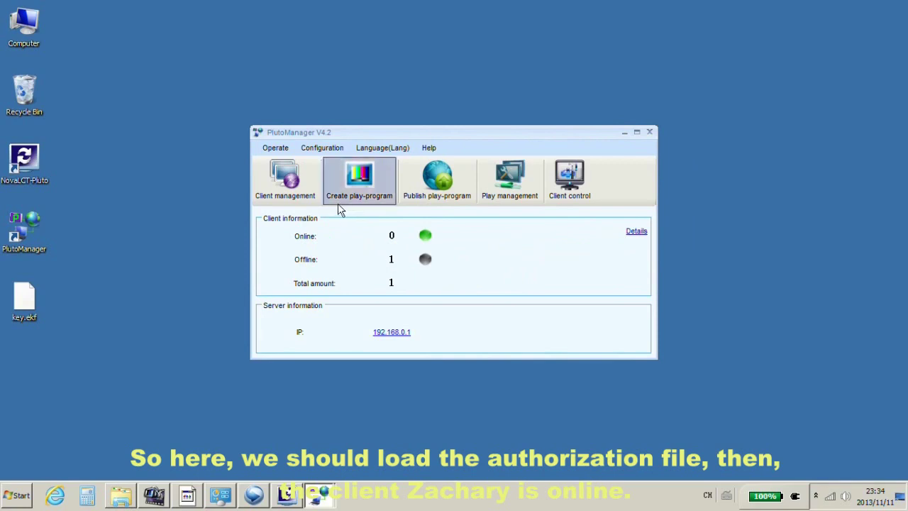
# Step: Search the LAN for clients again in Client management, then return to the main window
pyautogui.click(284, 177)
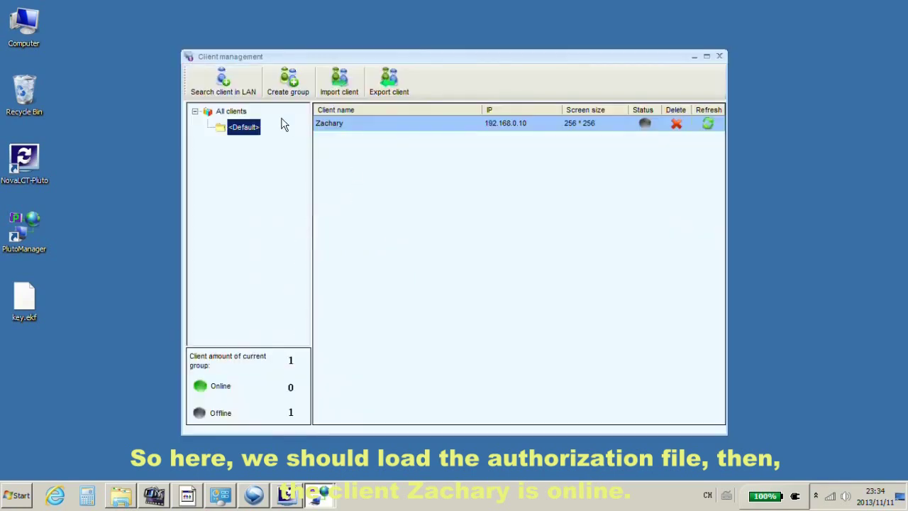
pyautogui.click(231, 89)
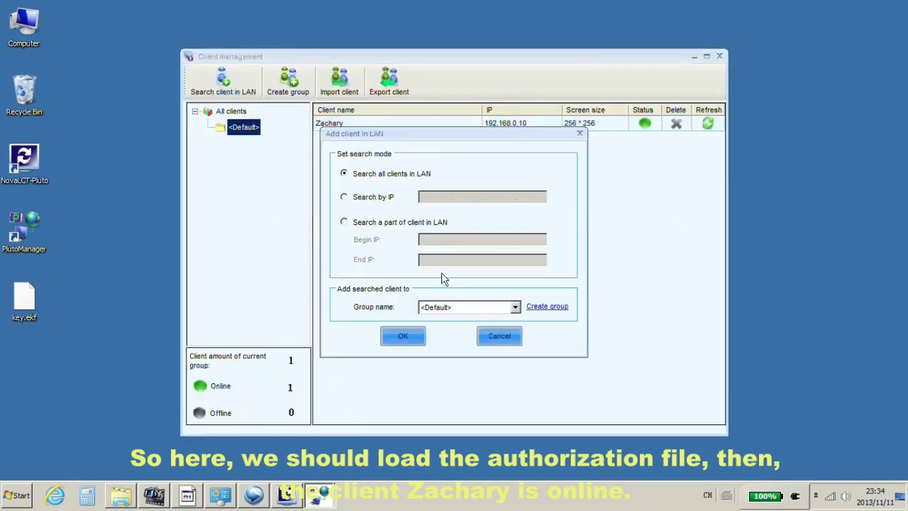
pyautogui.click(413, 334)
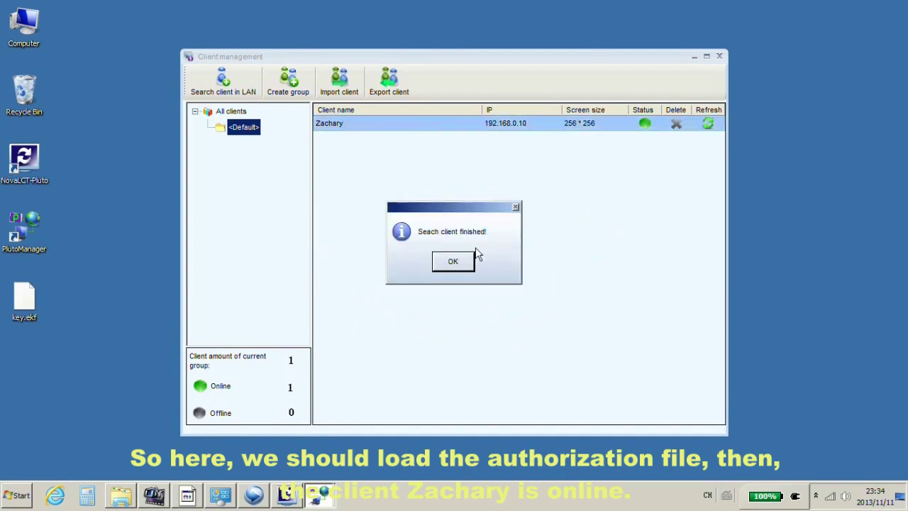
pyautogui.click(453, 261)
pyautogui.click(718, 56)
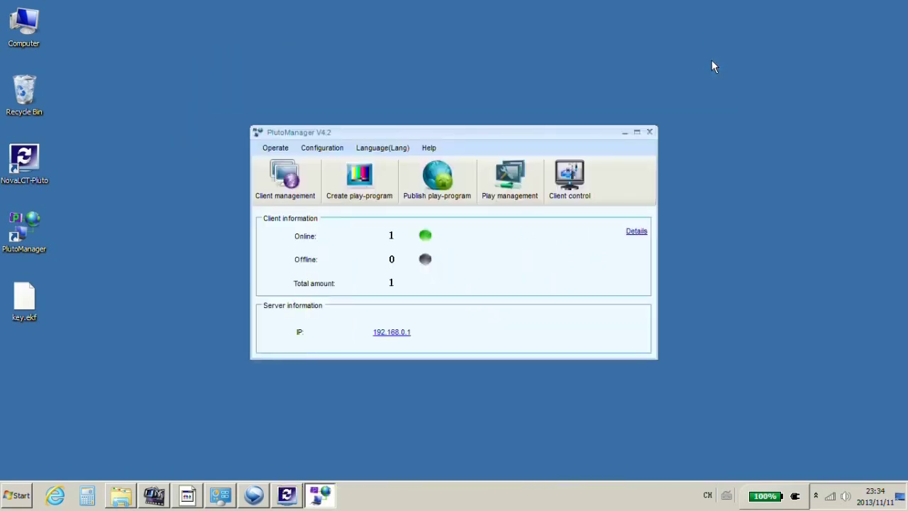
# Step: In NovaLCT-Pluto, log in with the old password and cancel the client's play authorization
pyautogui.click(288, 495)
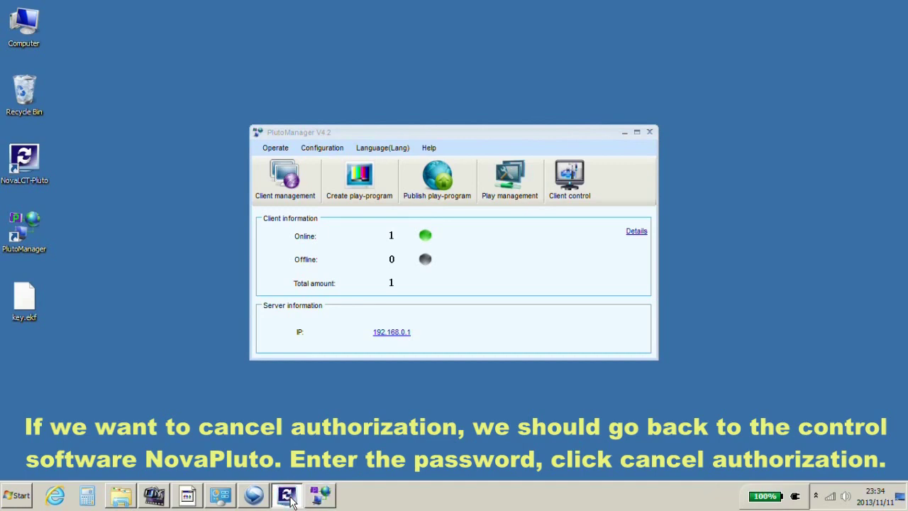
pyautogui.click(291, 152)
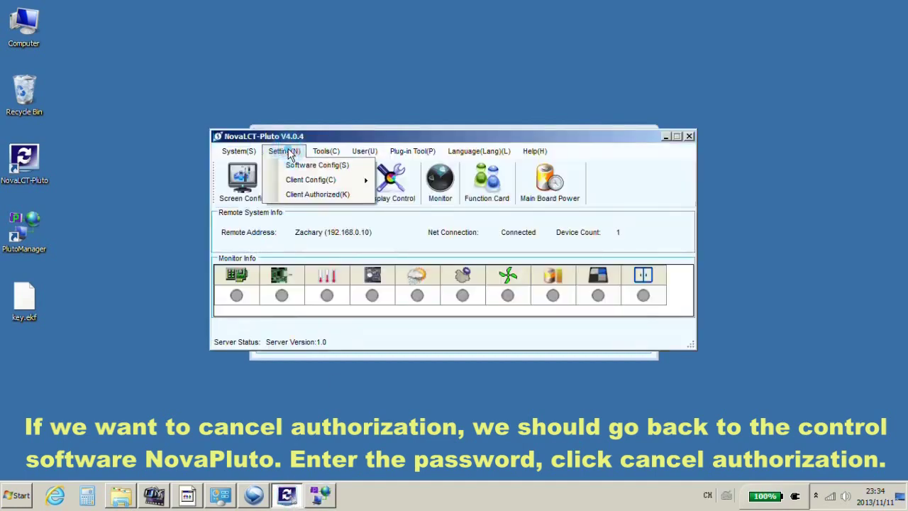
pyautogui.click(337, 194)
pyautogui.click(440, 206)
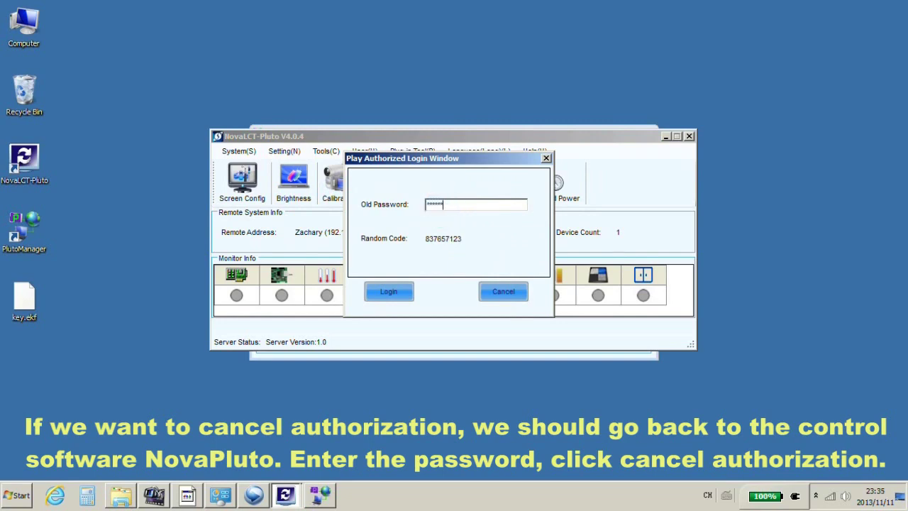
pyautogui.click(386, 295)
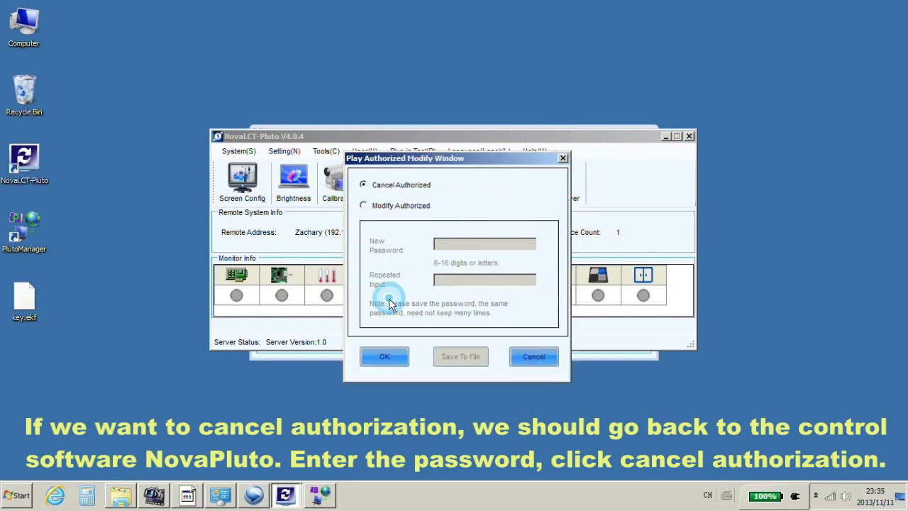
pyautogui.click(384, 355)
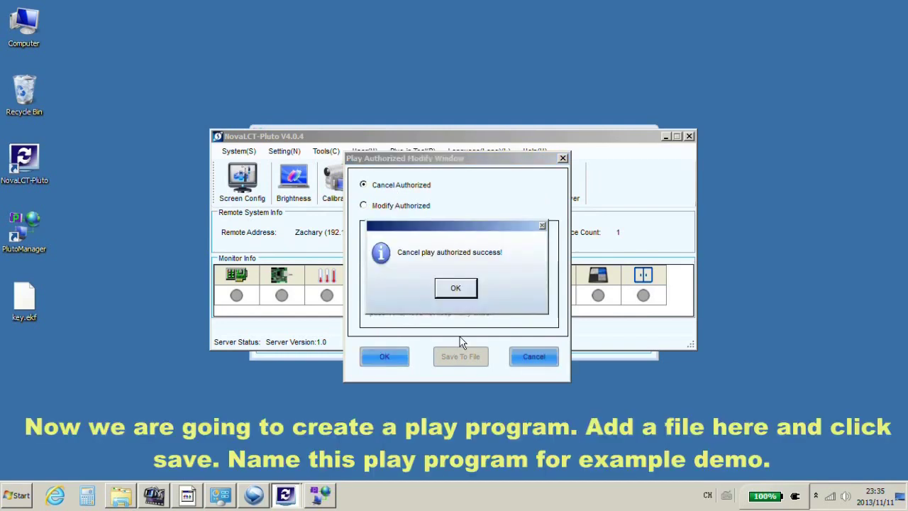
pyautogui.click(459, 289)
# Step: Create a new play-program in PlutoManager and add Tulips.jpg as a media file
pyautogui.click(563, 157)
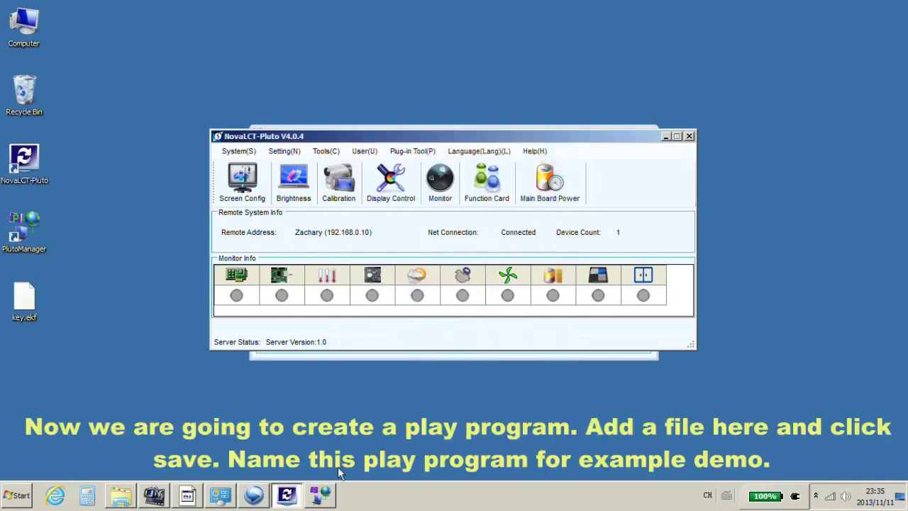
pyautogui.click(320, 495)
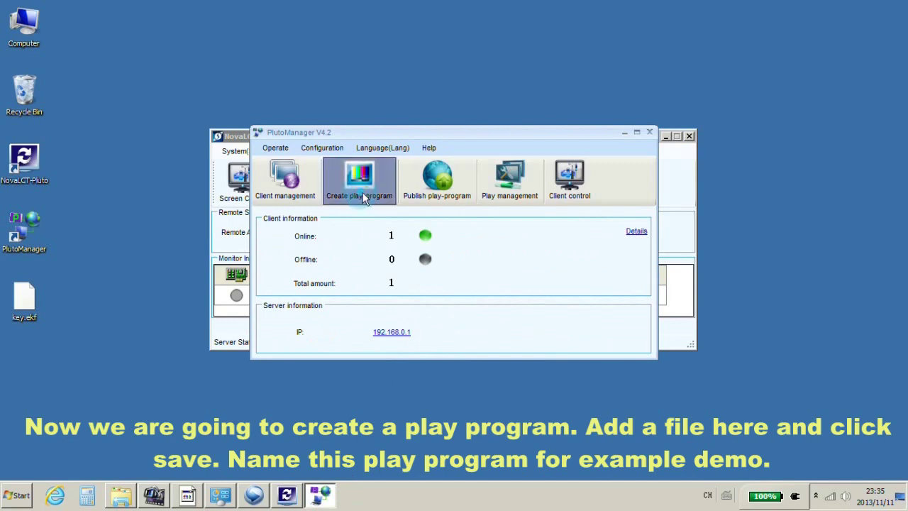
pyautogui.click(368, 196)
pyautogui.rightClick(435, 234)
pyautogui.click(466, 241)
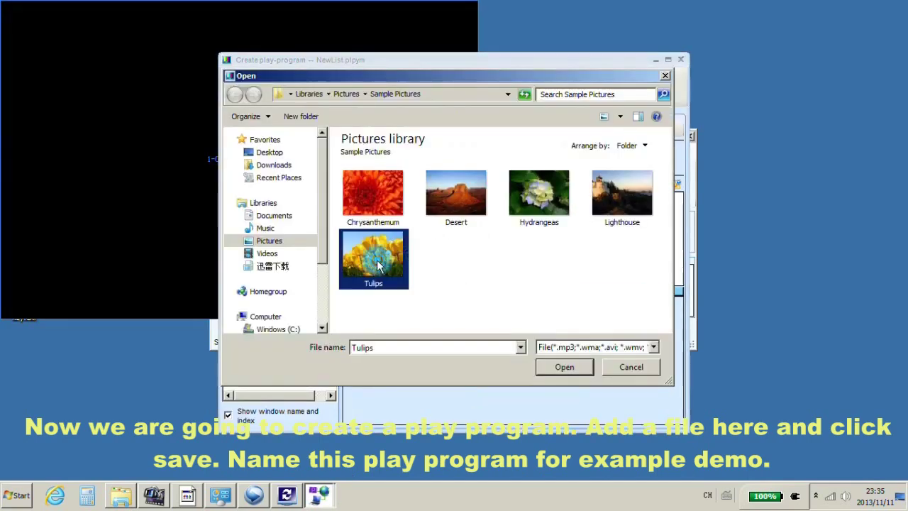
pyautogui.click(378, 265)
pyautogui.doubleClick(378, 265)
# Step: Save the play-program as demo and close the editor
pyautogui.click(335, 93)
pyautogui.write('demo')
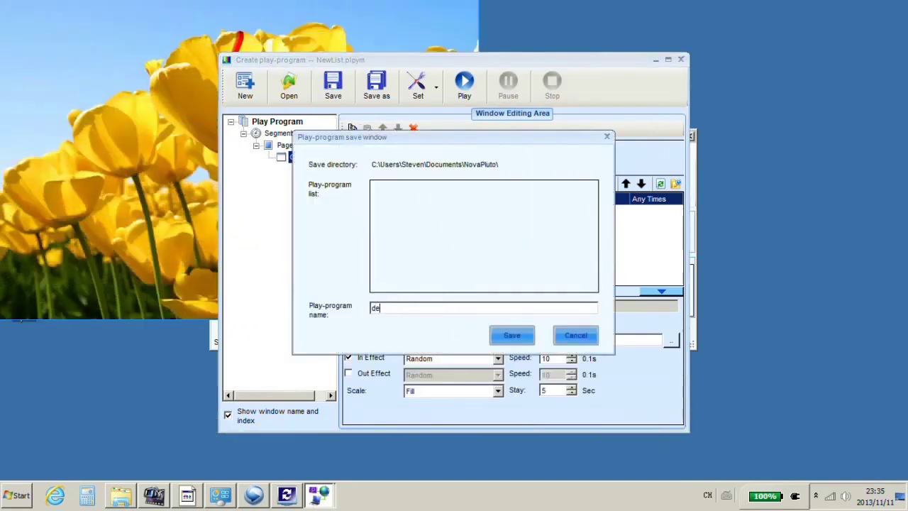
pyautogui.click(521, 336)
pyautogui.click(454, 259)
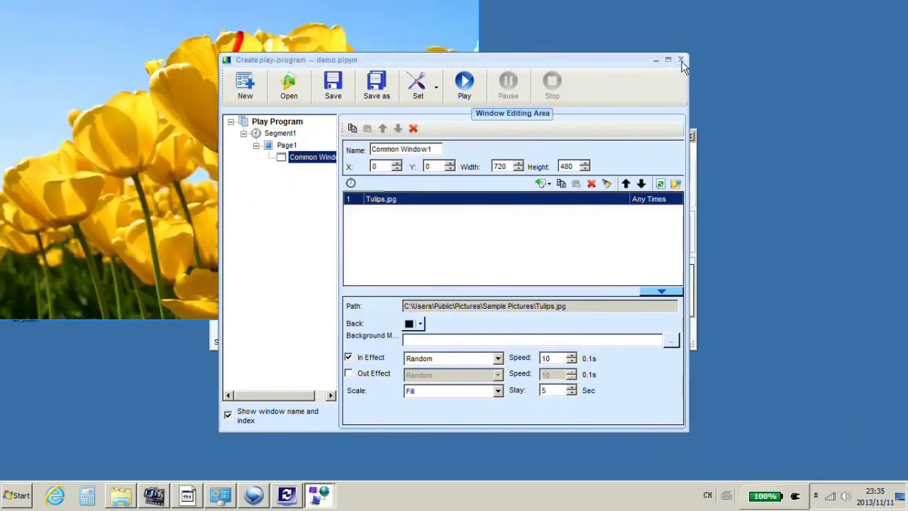
pyautogui.click(680, 60)
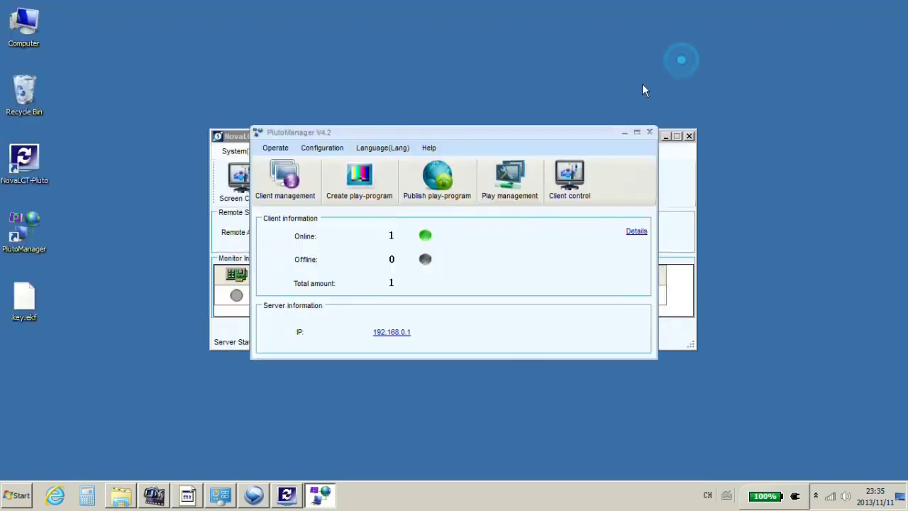
# Step: Start sending demo to clients with Normal conversion quality, accepting the screen size mismatch
pyautogui.click(443, 188)
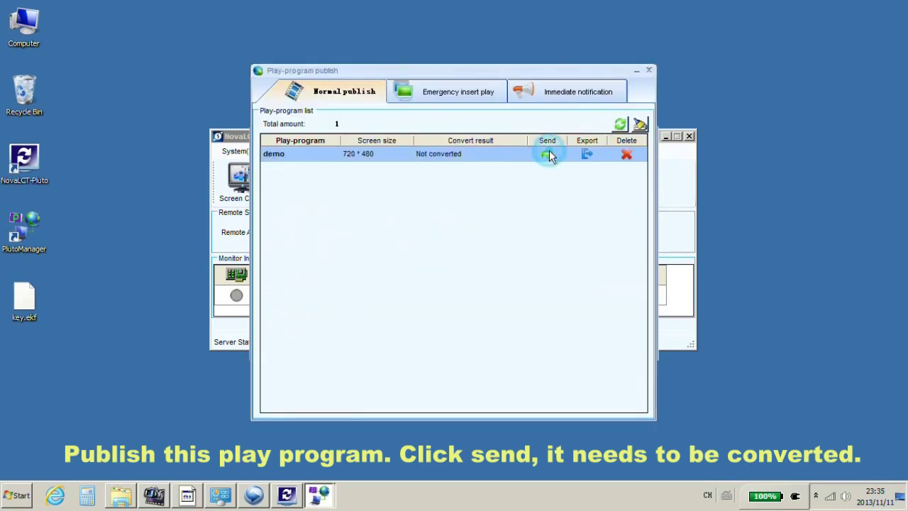
pyautogui.click(547, 154)
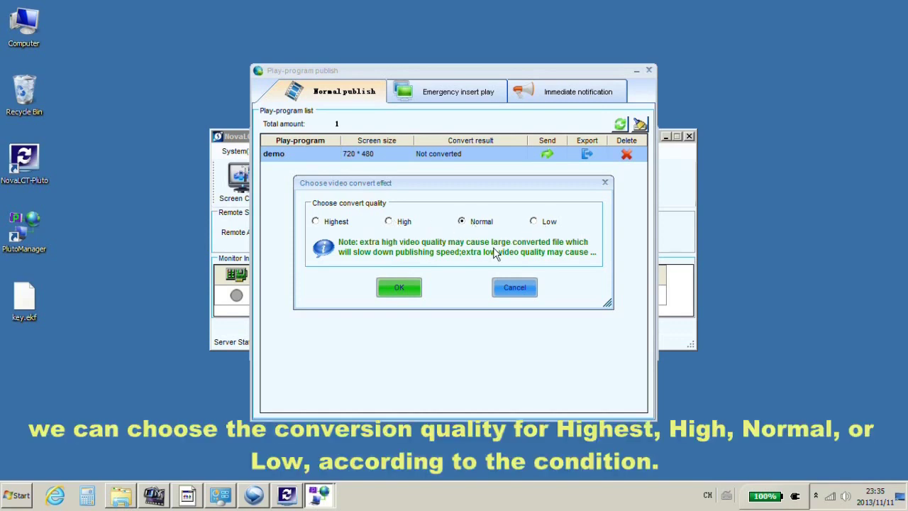
pyautogui.click(399, 287)
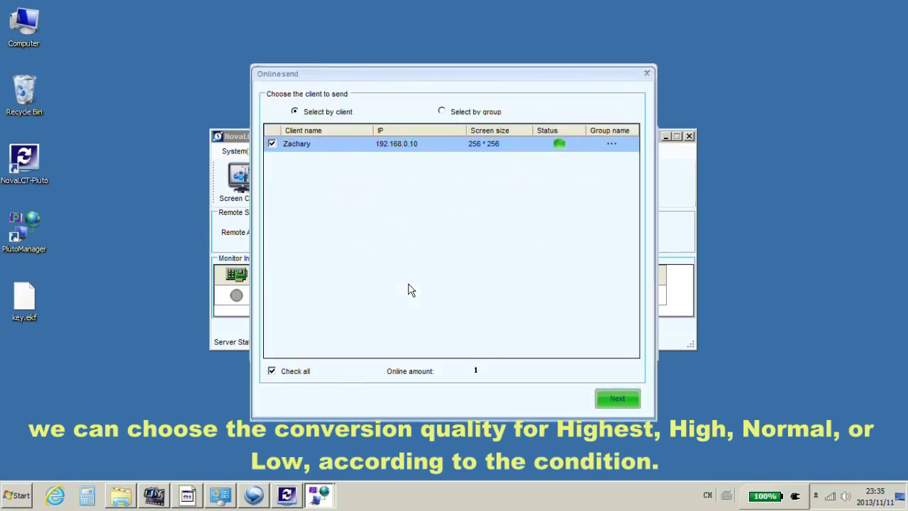
pyautogui.click(616, 402)
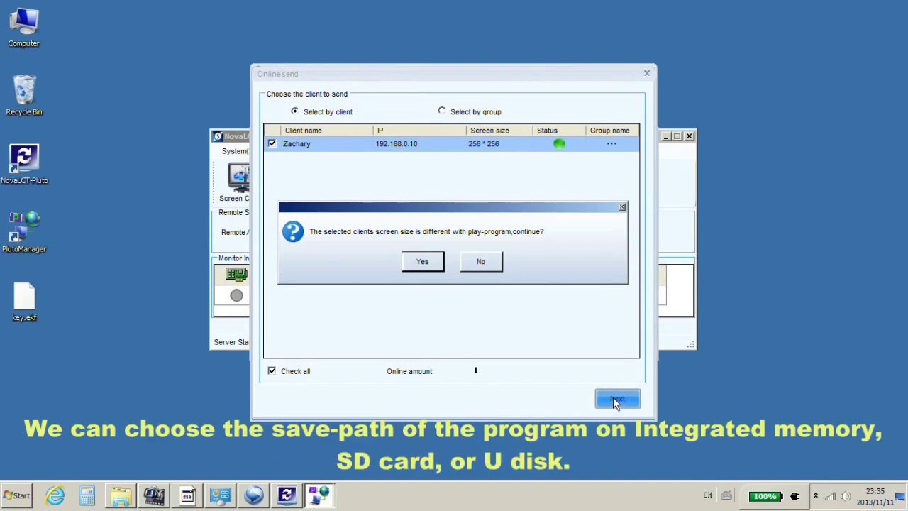
pyautogui.click(428, 259)
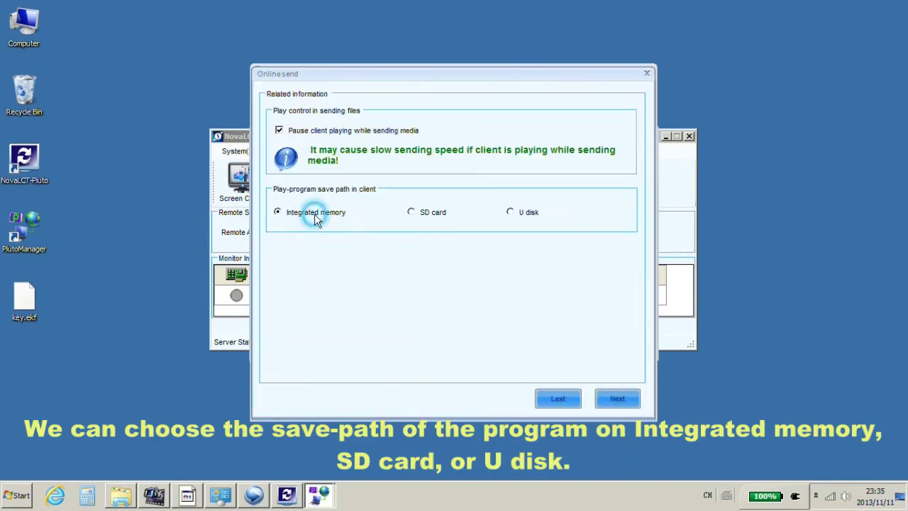
# Step: Keep the save path on Integrated memory and send demo to the 192.168.0.10 client
pyautogui.click(511, 212)
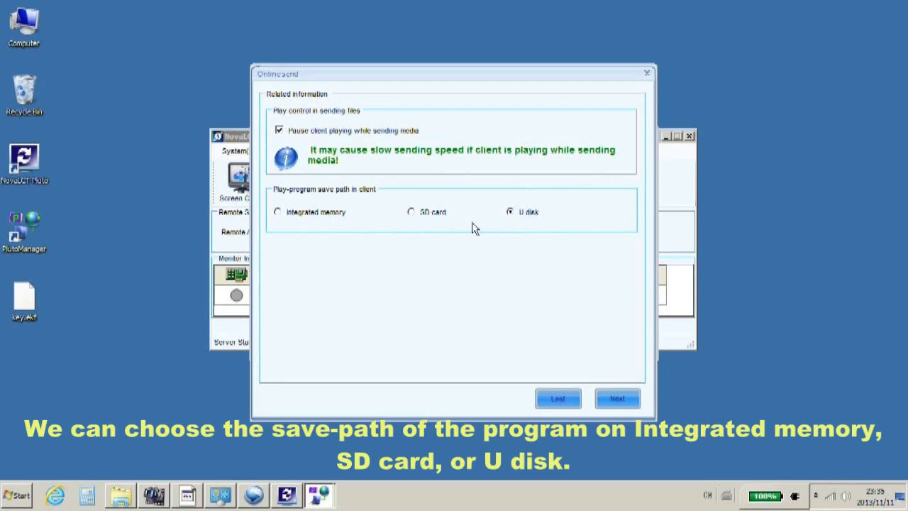
pyautogui.click(303, 214)
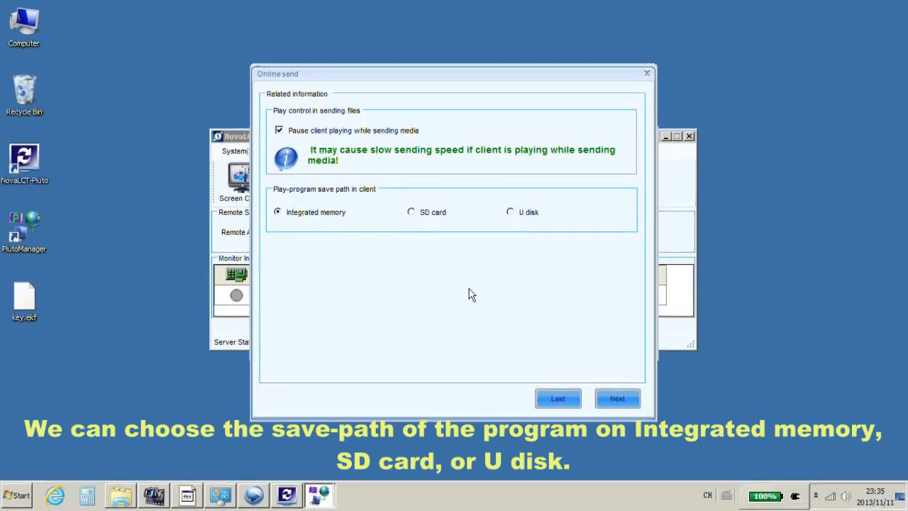
pyautogui.click(614, 396)
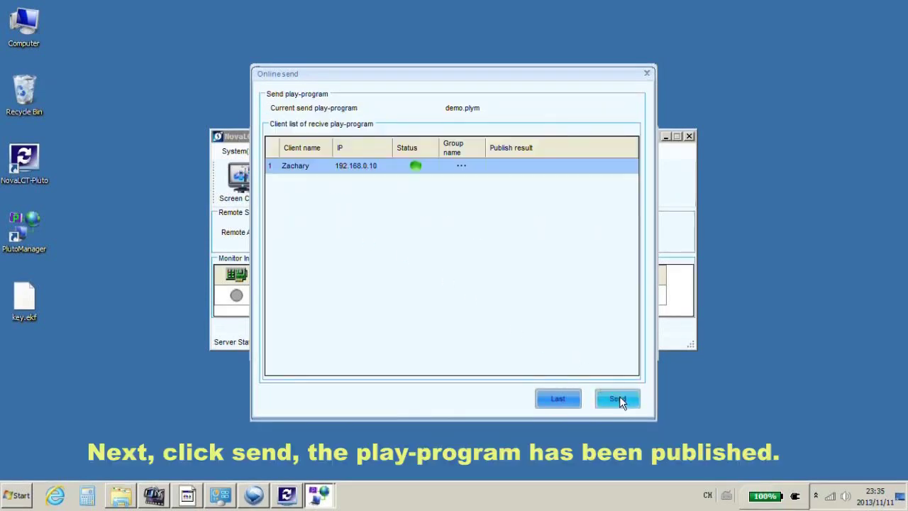
pyautogui.click(619, 397)
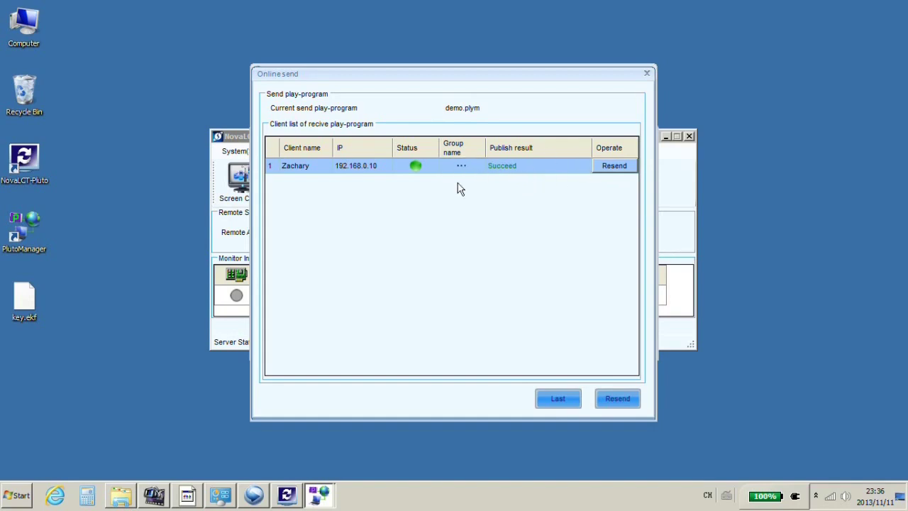
pyautogui.click(647, 73)
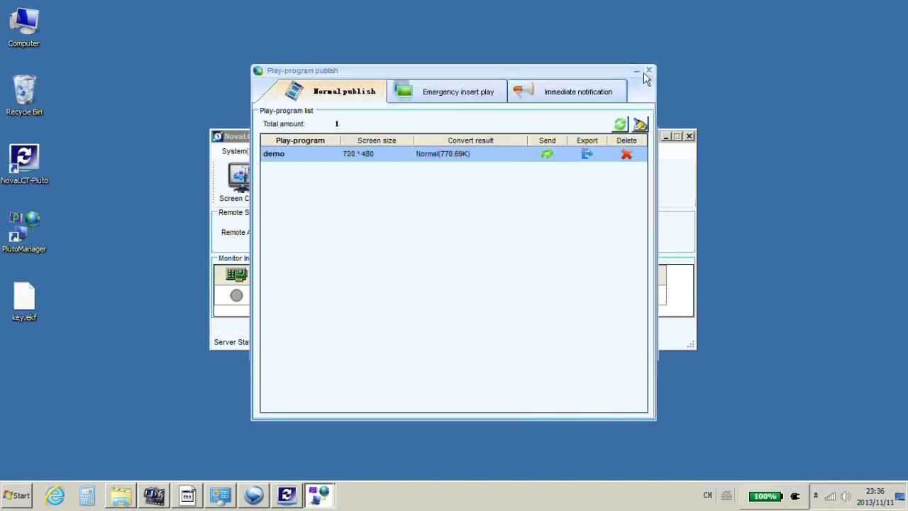
# Step: Start playback on the client from Play management
pyautogui.click(650, 75)
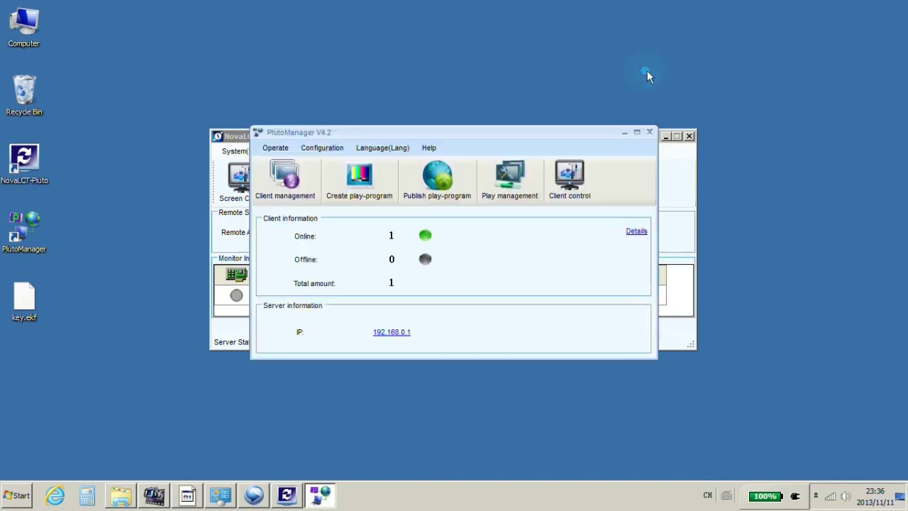
pyautogui.click(500, 182)
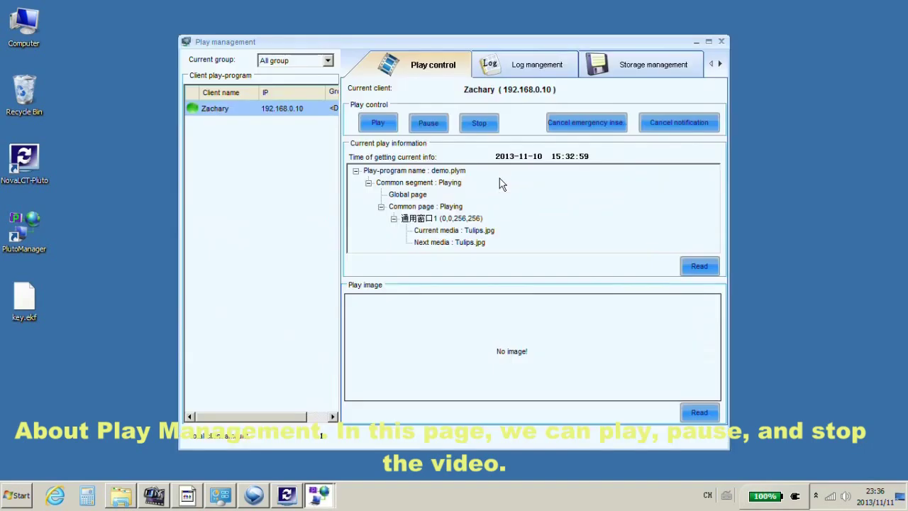
pyautogui.click(377, 125)
pyautogui.click(452, 260)
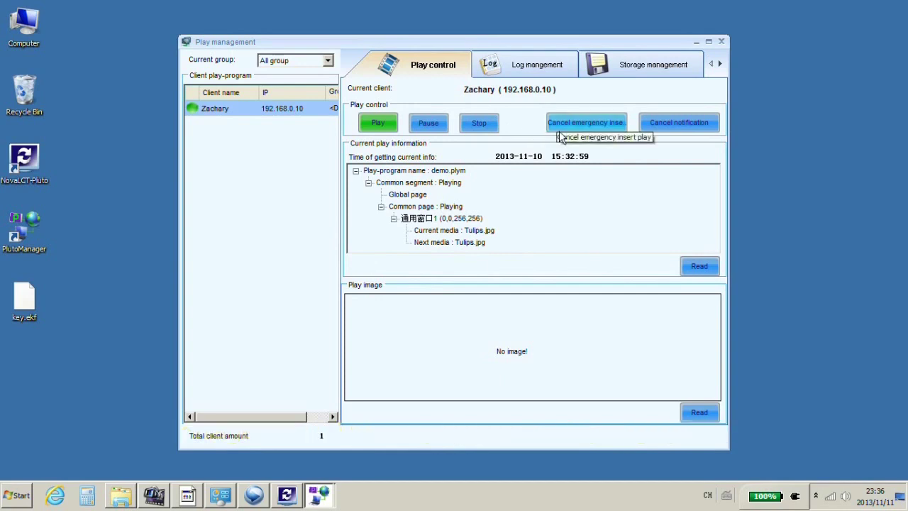
# Step: Read the client's demo.plym play information and its tulips screenshot
pyautogui.click(709, 267)
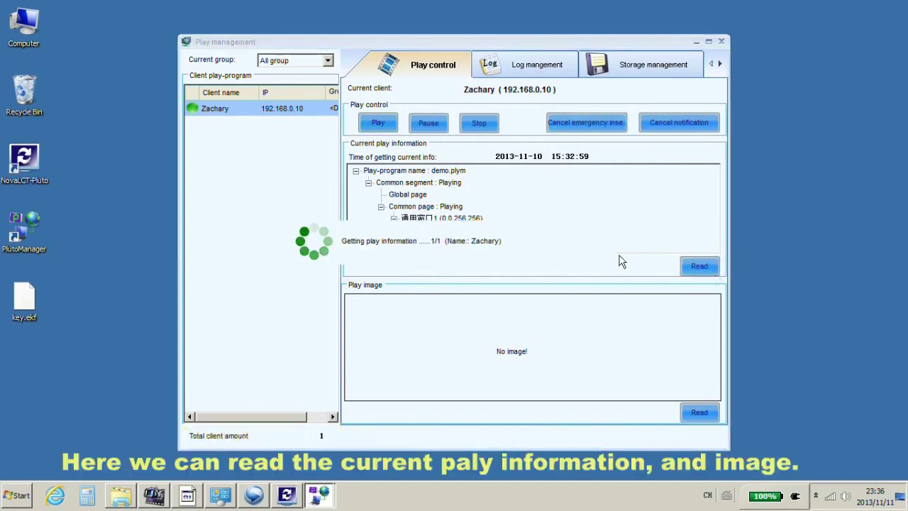
pyautogui.click(453, 261)
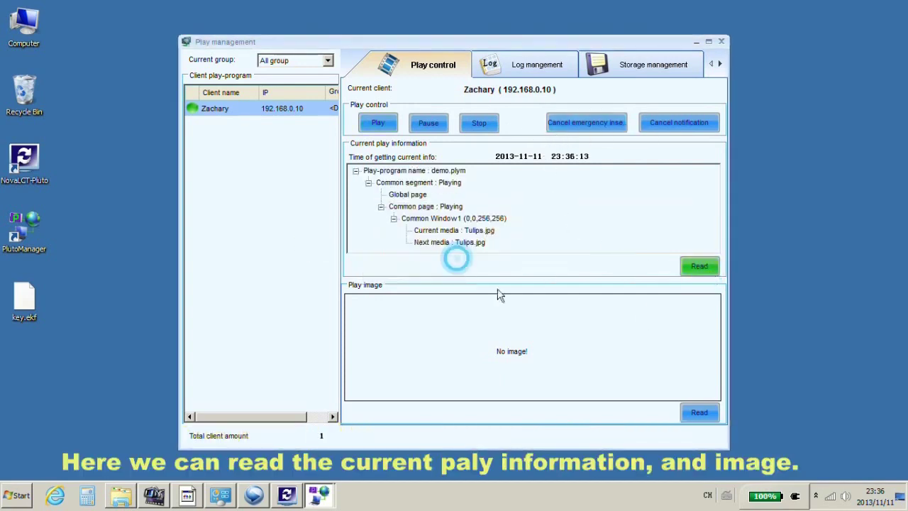
pyautogui.click(688, 411)
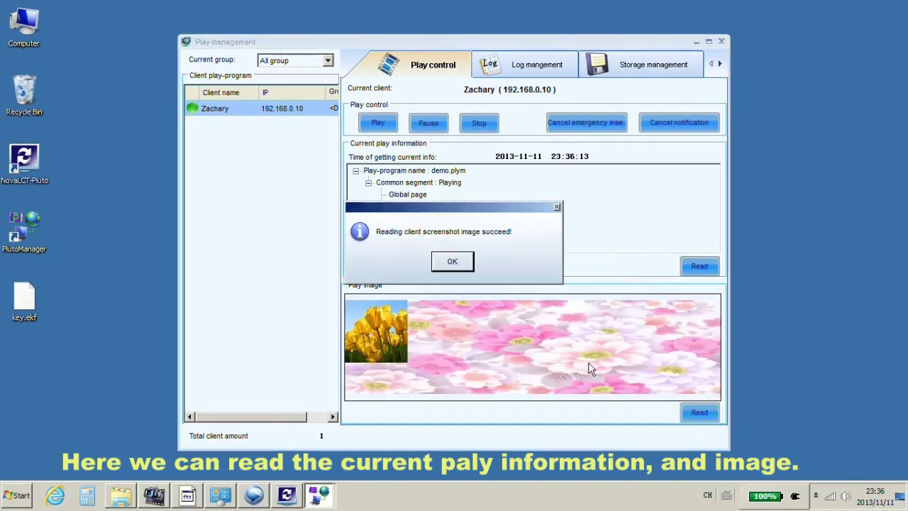
pyautogui.click(466, 266)
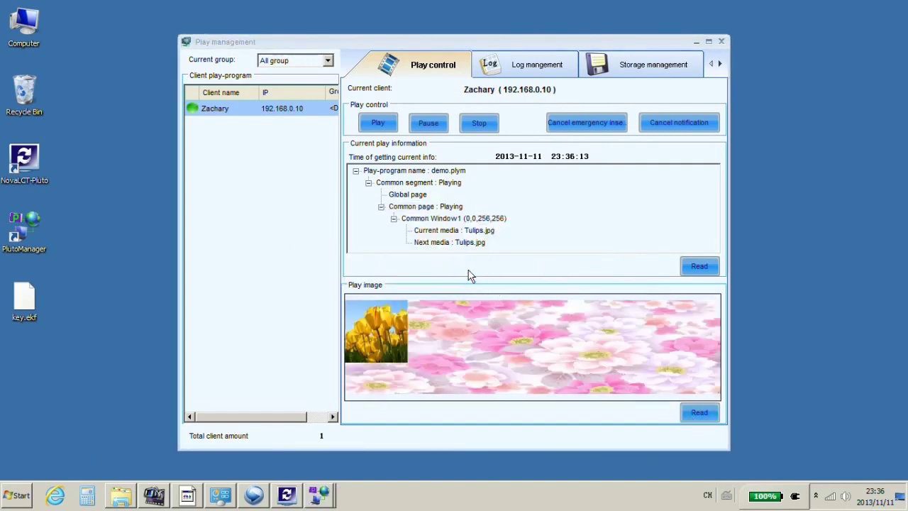
# Step: Raise log valid days to 16 and read the client's play log list
pyautogui.click(524, 64)
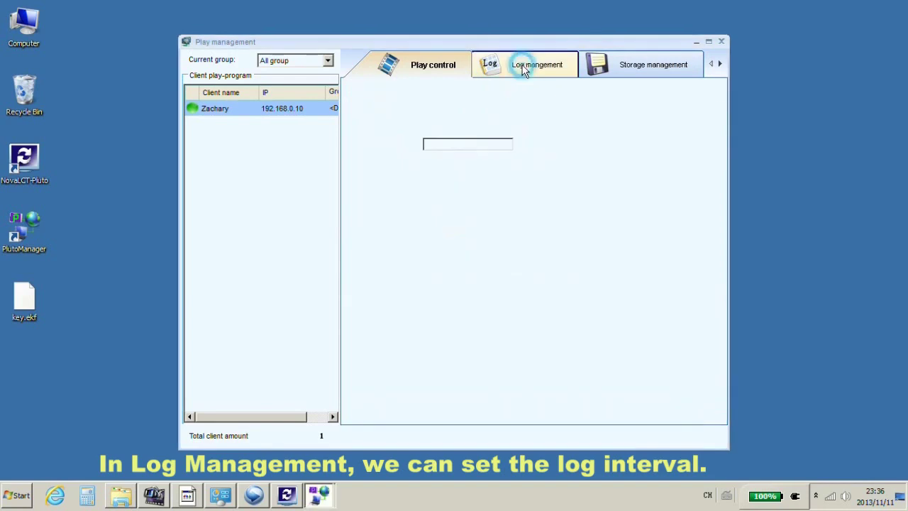
pyautogui.click(462, 142)
pyautogui.click(506, 141)
pyautogui.click(505, 141)
pyautogui.click(506, 141)
pyautogui.click(505, 141)
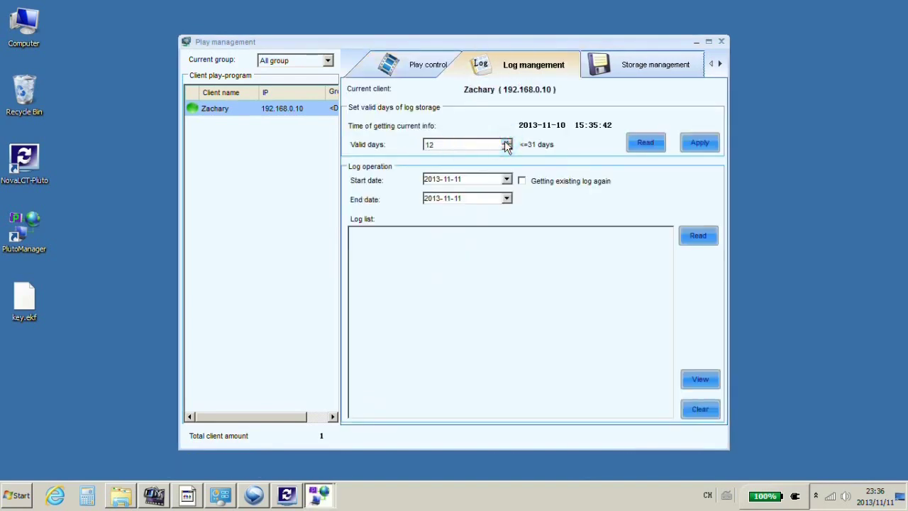
pyautogui.click(506, 141)
pyautogui.click(505, 141)
pyautogui.click(505, 141)
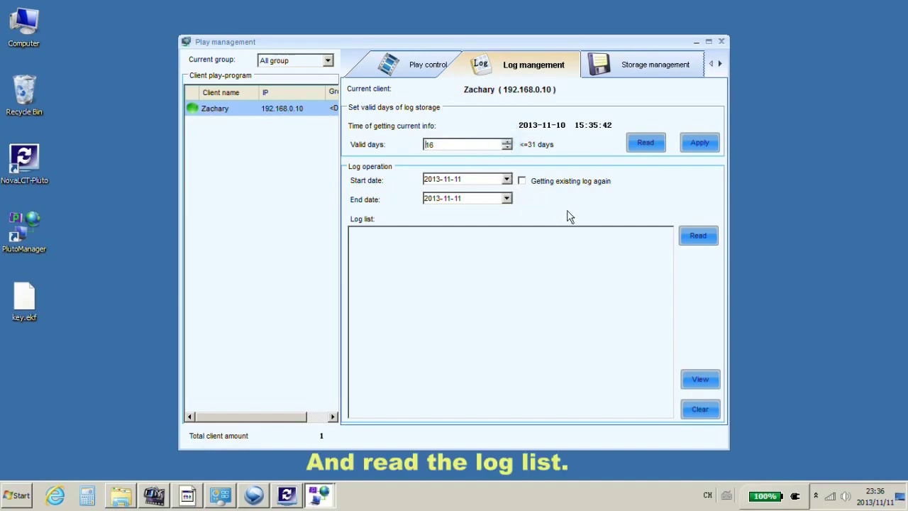
pyautogui.click(696, 235)
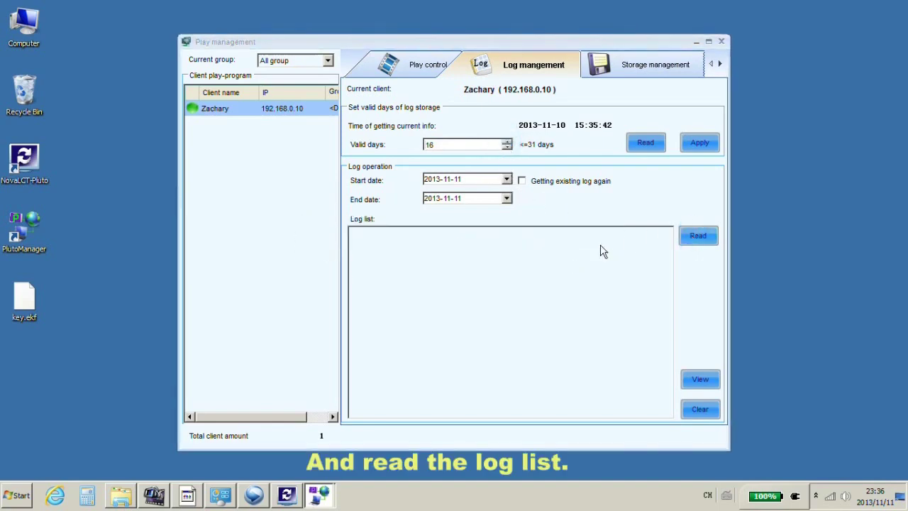
pyautogui.click(464, 268)
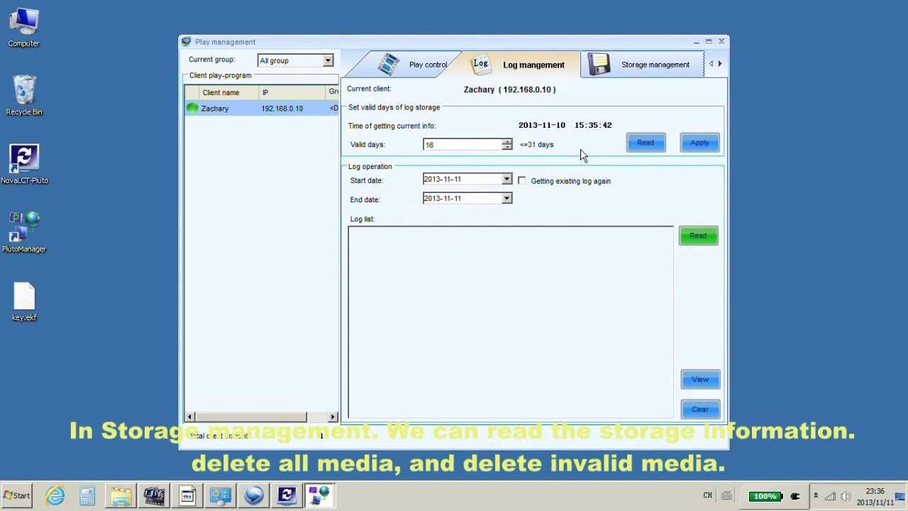
# Step: Read the client's storage information (434.99M free) and close Play management
pyautogui.click(633, 62)
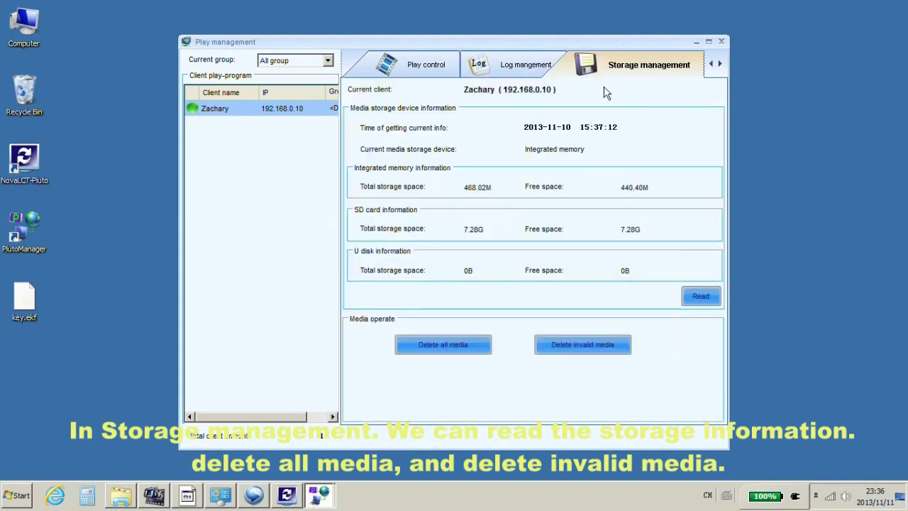
pyautogui.click(698, 292)
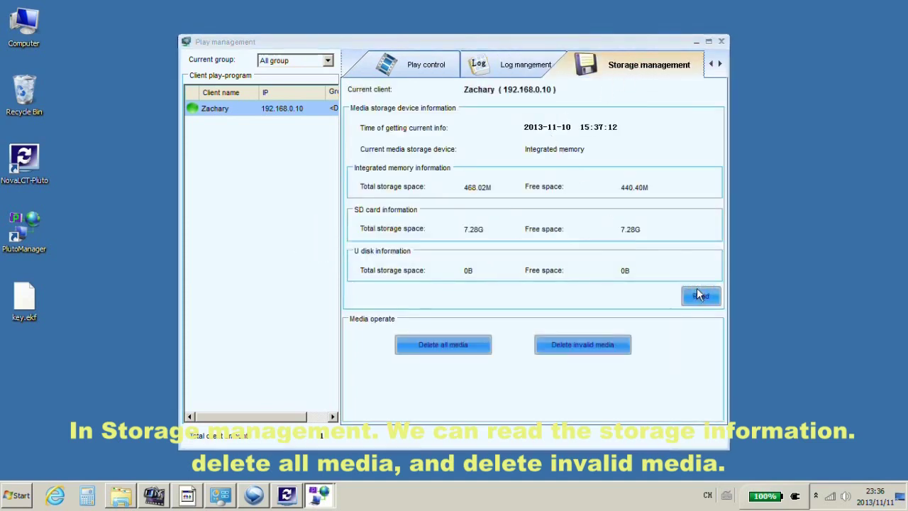
pyautogui.click(453, 259)
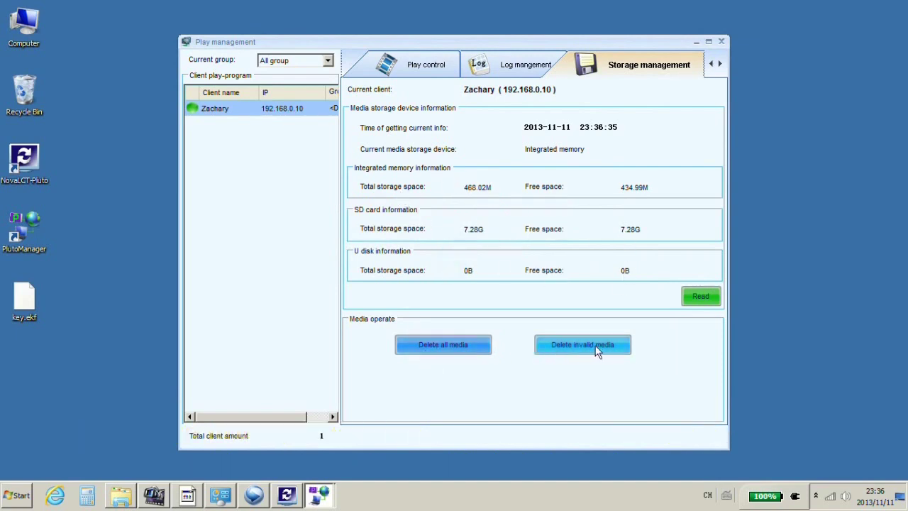
pyautogui.click(720, 41)
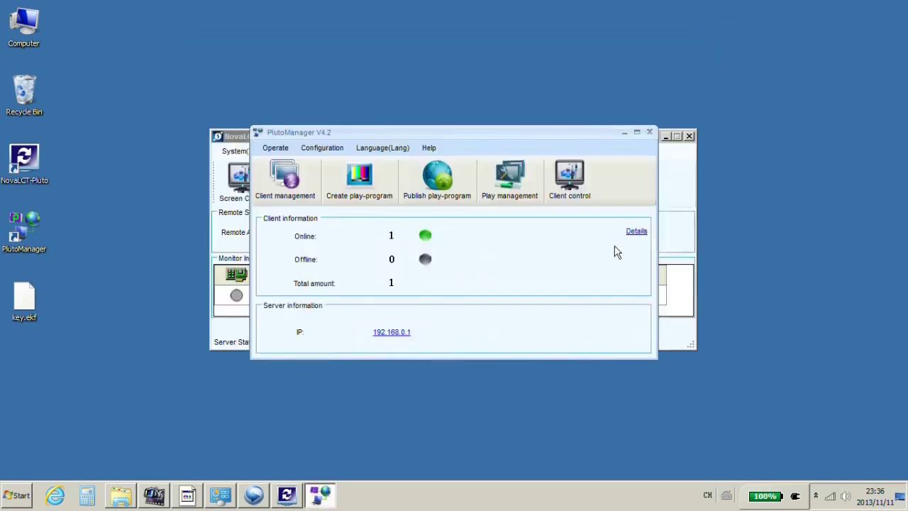
# Step: Read the client's current time in Client control, keeping the same time zone
pyautogui.click(581, 174)
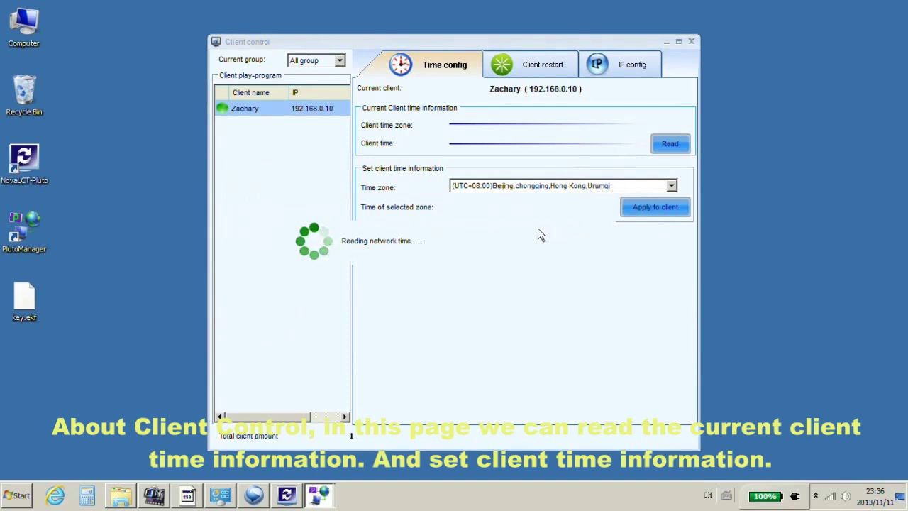
pyautogui.click(653, 151)
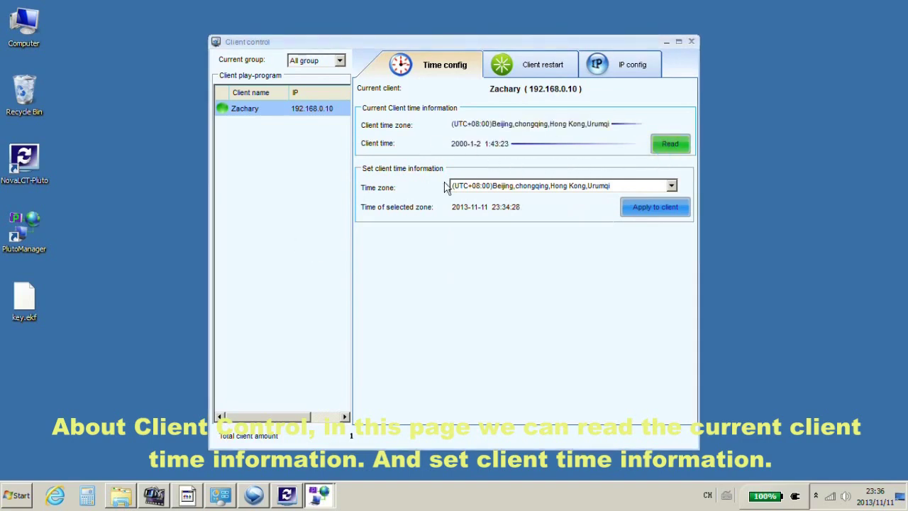
pyautogui.click(591, 184)
pyautogui.click(610, 187)
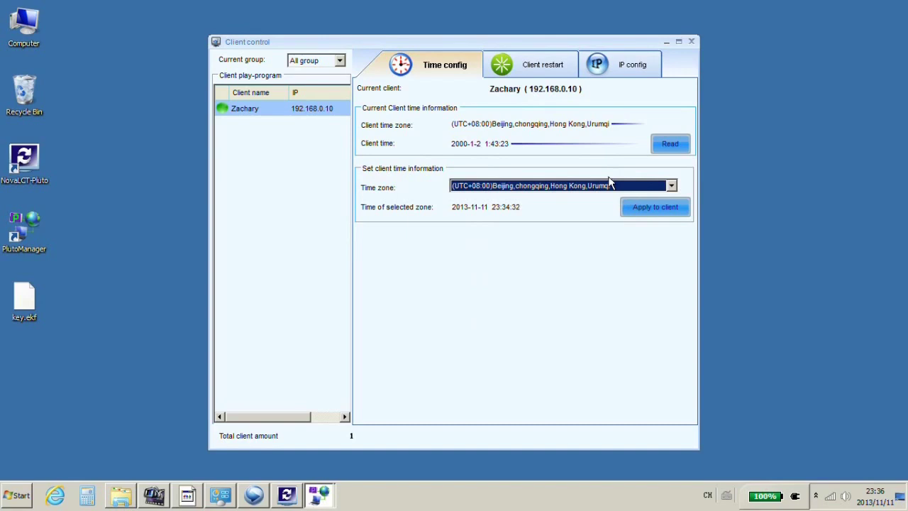
# Step: Enable a daily timed restart at 23:36:58, view the IP settings, and close Client control
pyautogui.click(536, 68)
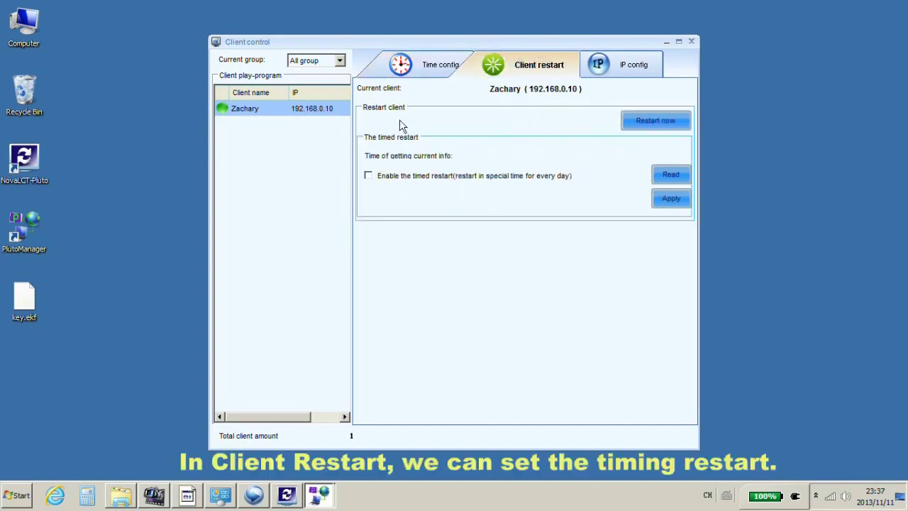
pyautogui.click(368, 175)
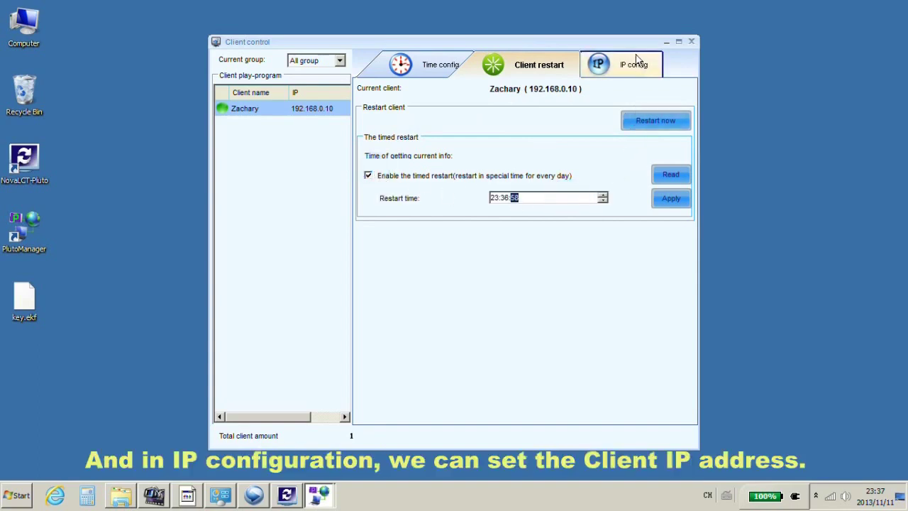
pyautogui.click(634, 57)
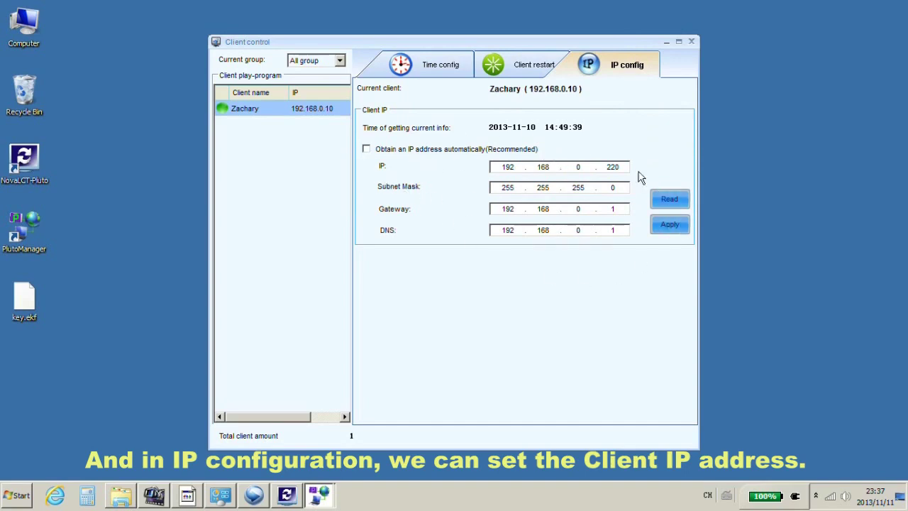
pyautogui.click(690, 42)
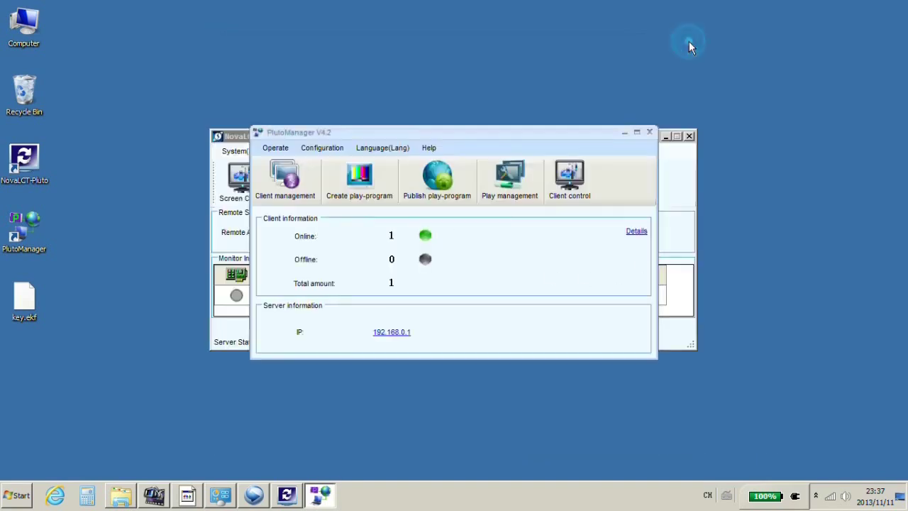